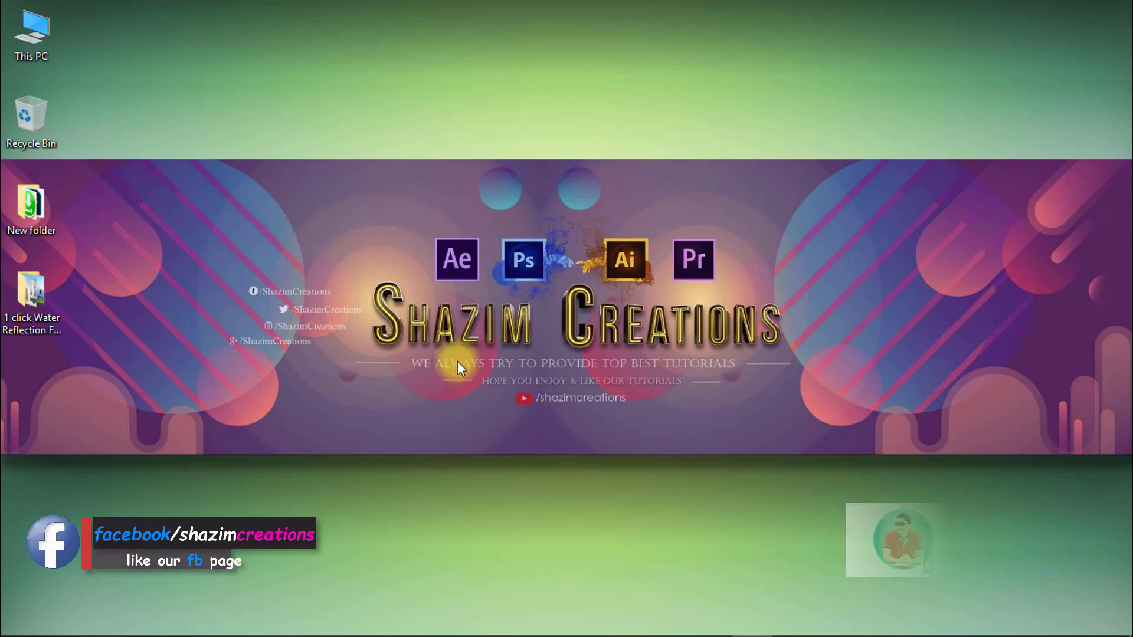
Launch Photoshop and close the leftover plugin panel
mouse_move(809, 634)
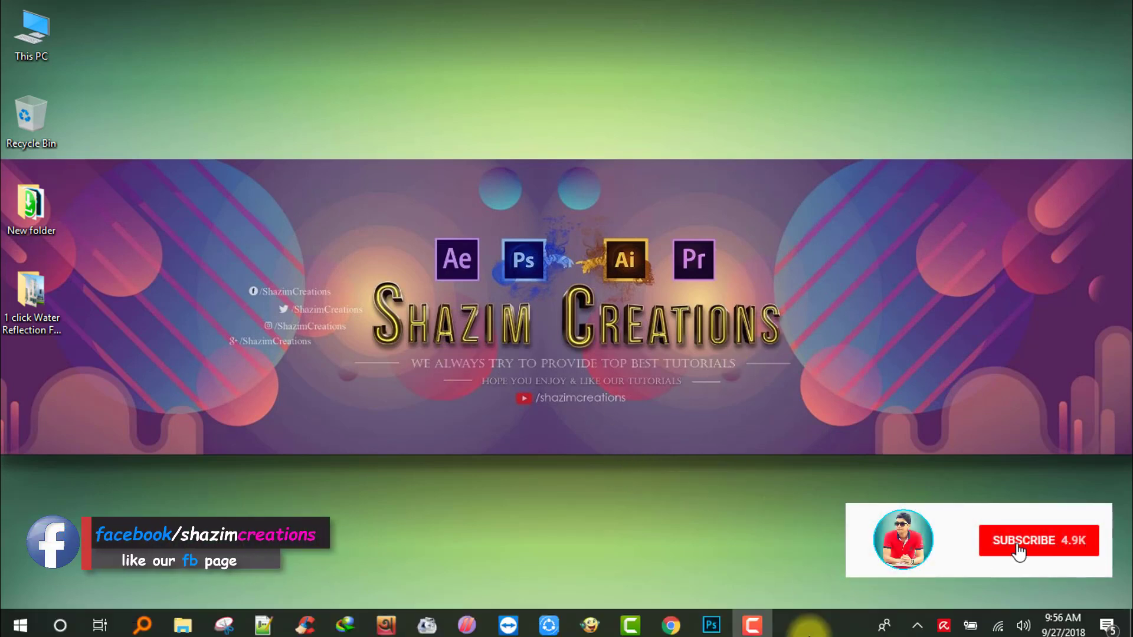
click(710, 627)
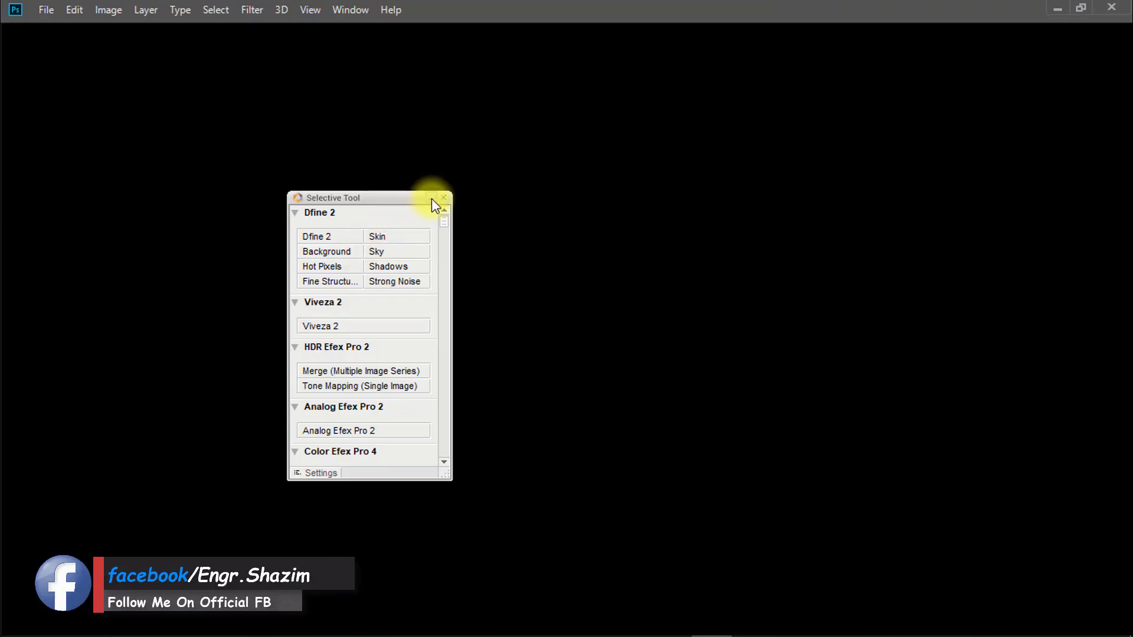
click(444, 198)
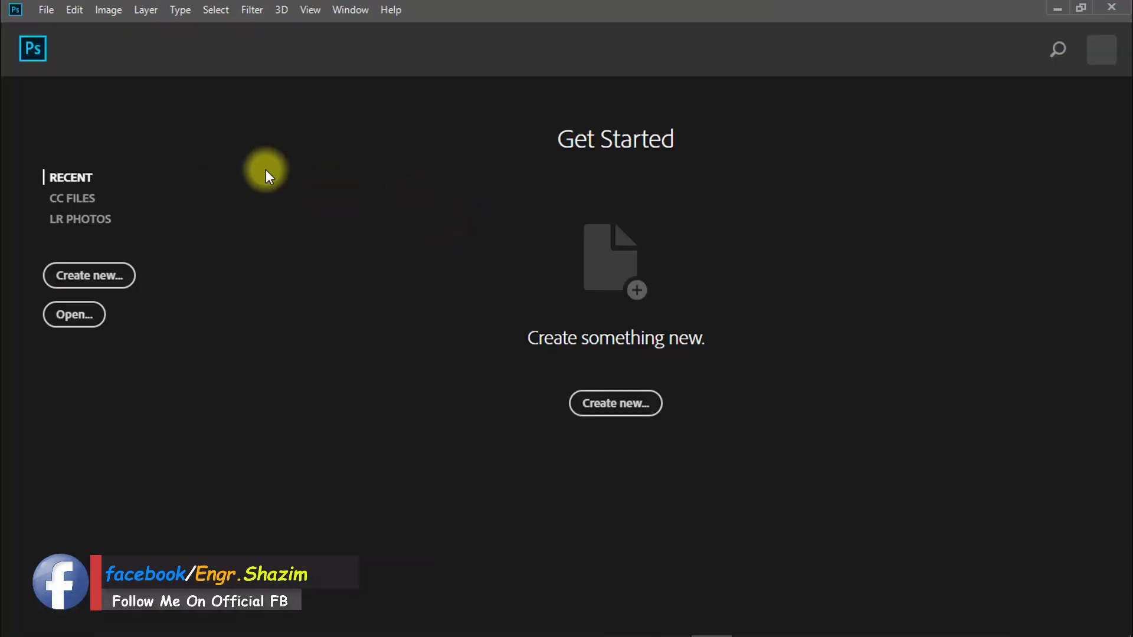
Open all three photos from the water reflection folder on the Desktop at once
click(46, 11)
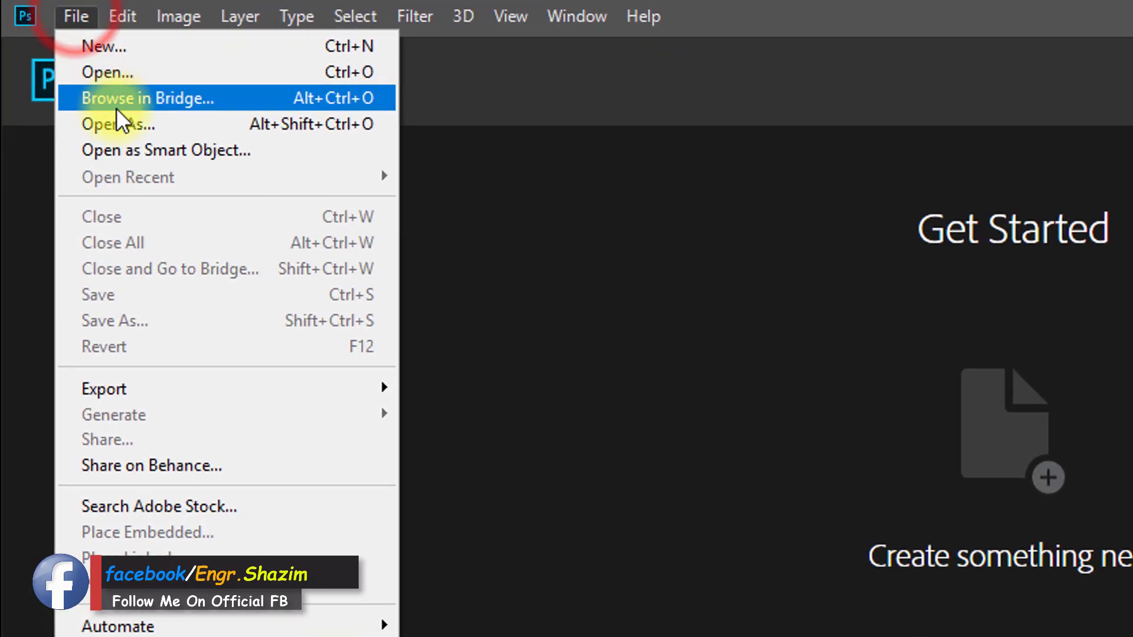
click(110, 76)
click(141, 227)
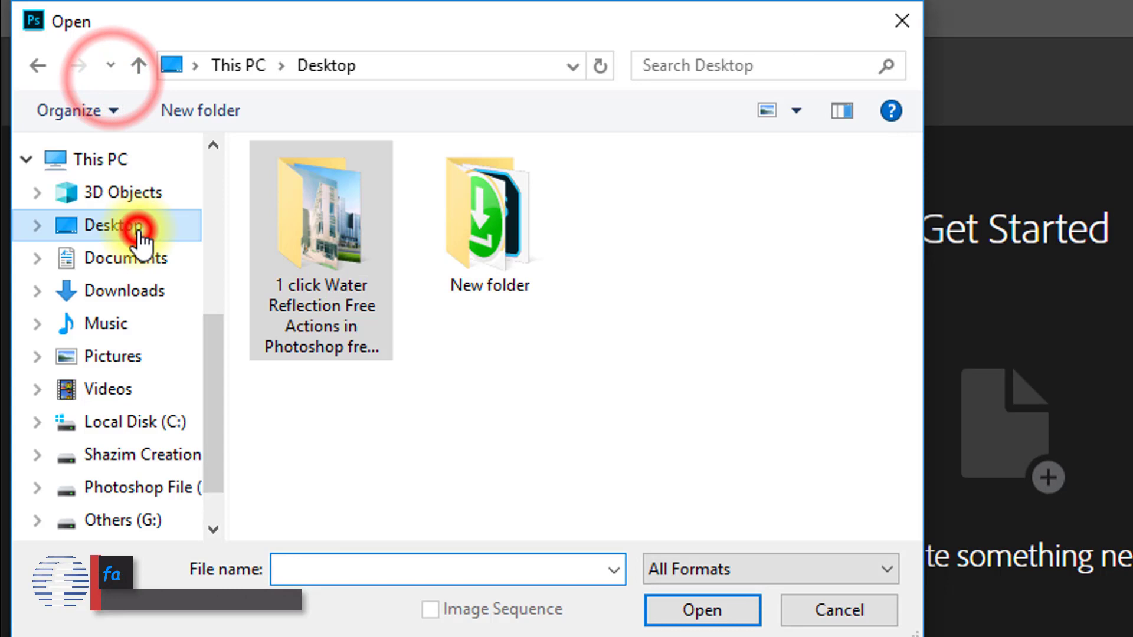
double_click(321, 236)
drag(645, 355, 317, 244)
click(706, 603)
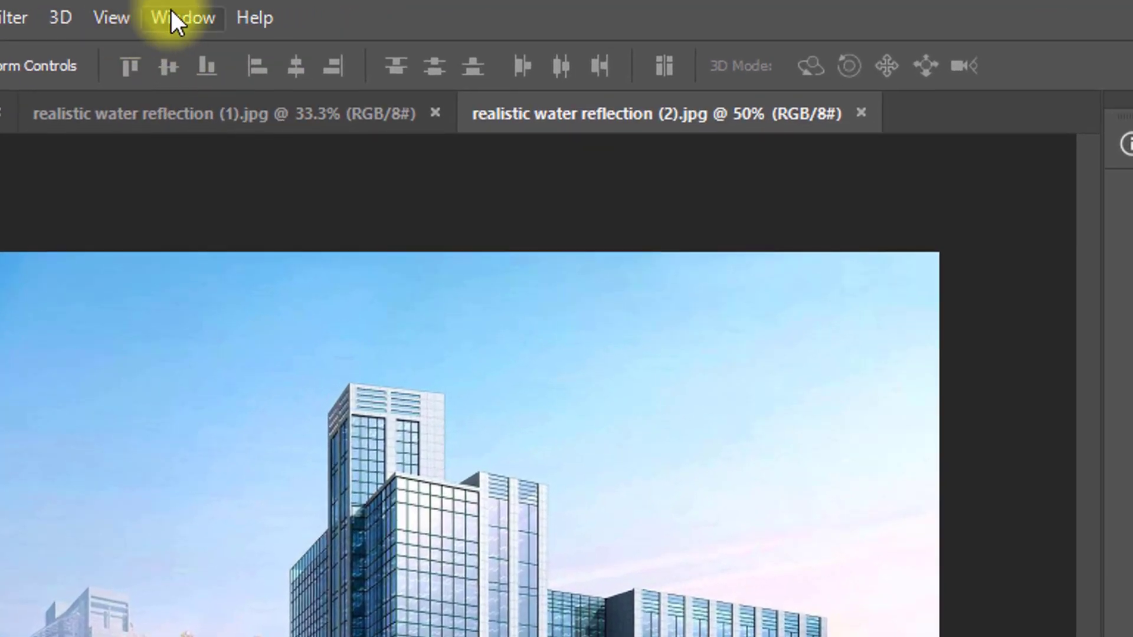
Load the WaterReflection ACTIONS file from the Desktop download folder into the Actions panel
click(350, 9)
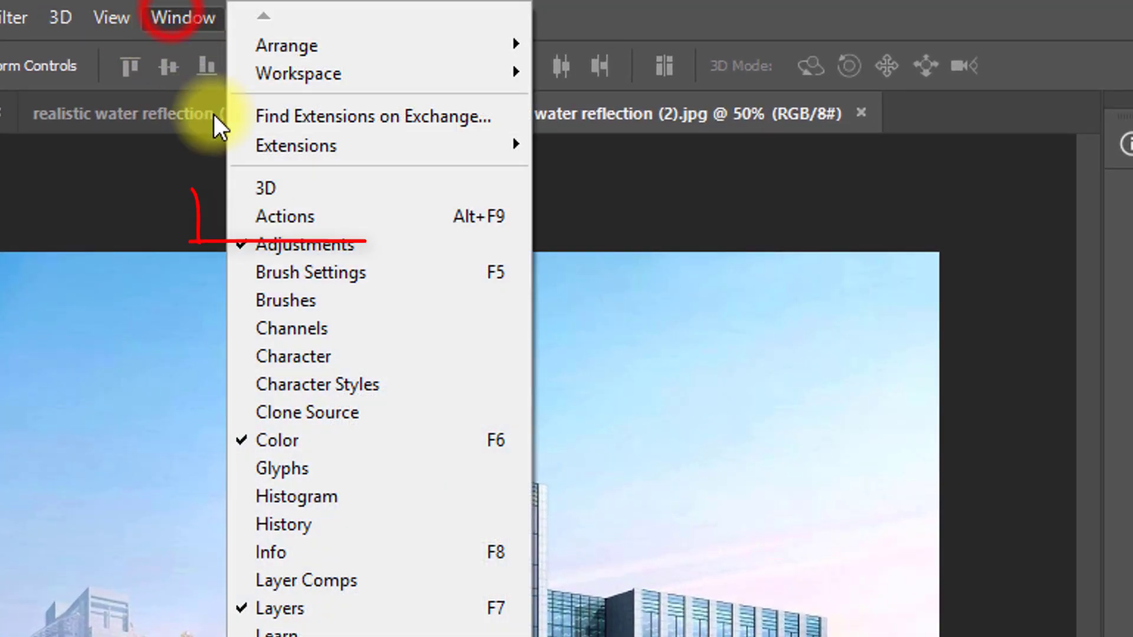
click(384, 218)
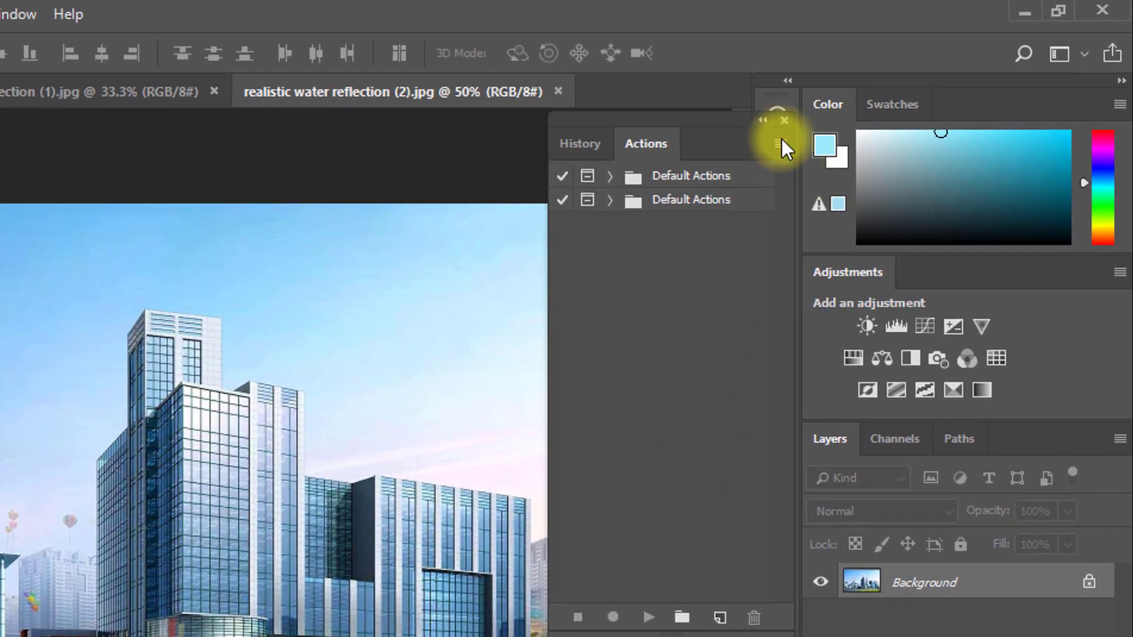
click(780, 142)
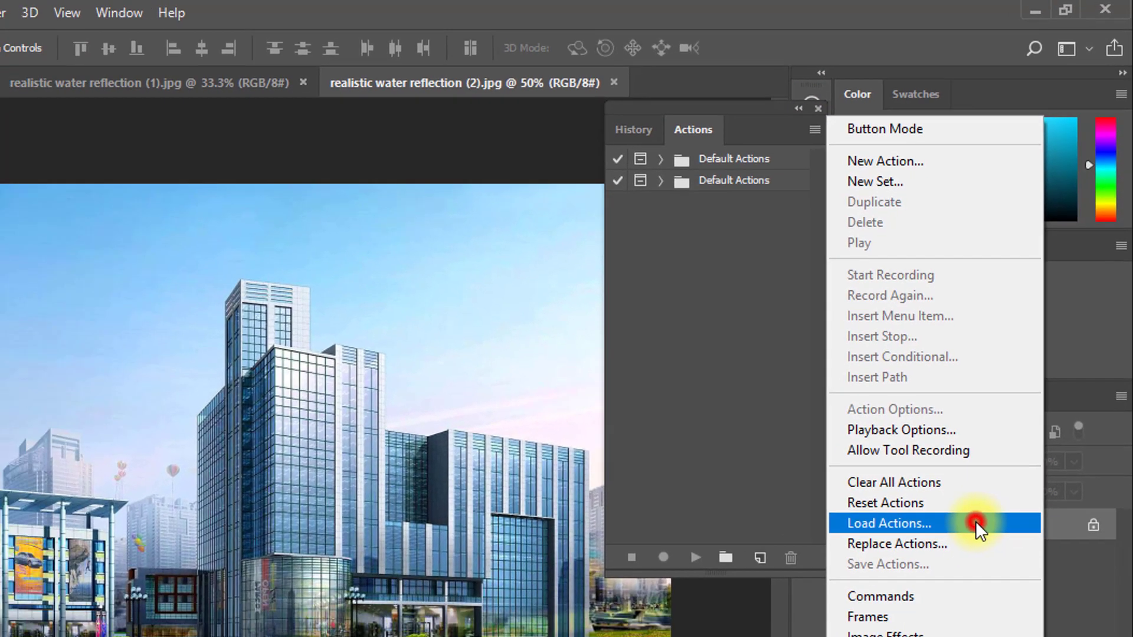
click(961, 578)
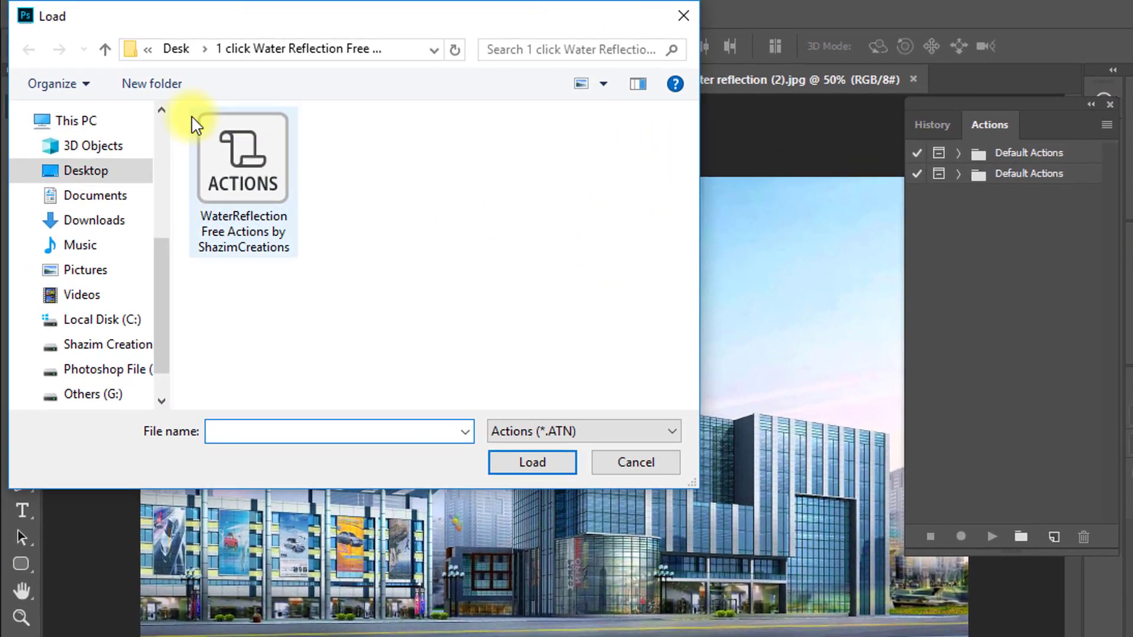
click(74, 171)
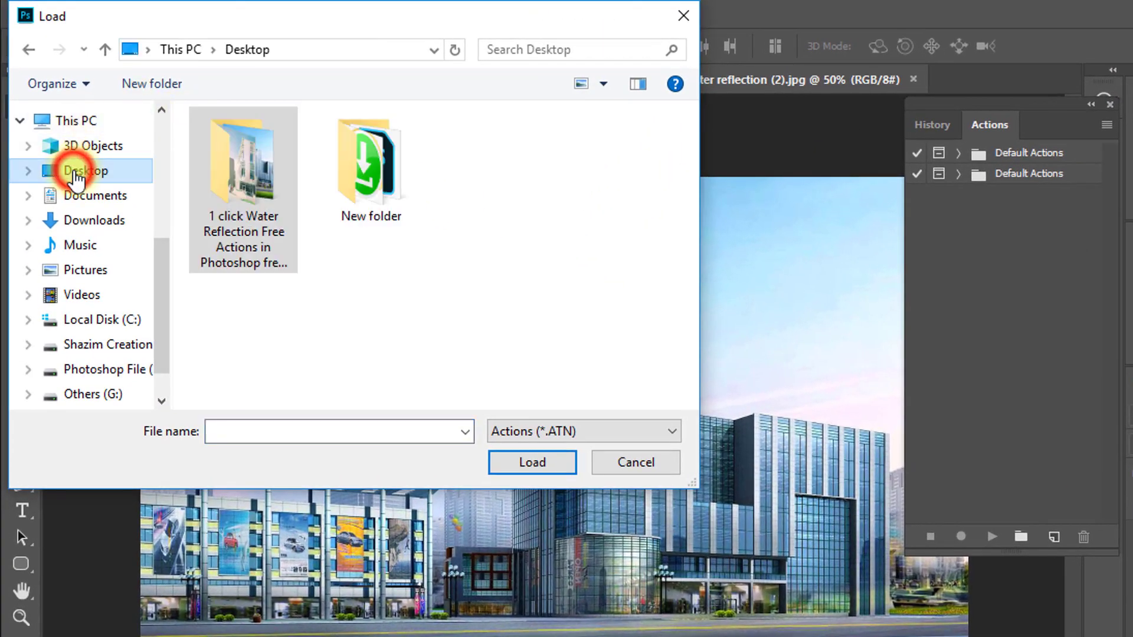
click(255, 198)
double_click(255, 200)
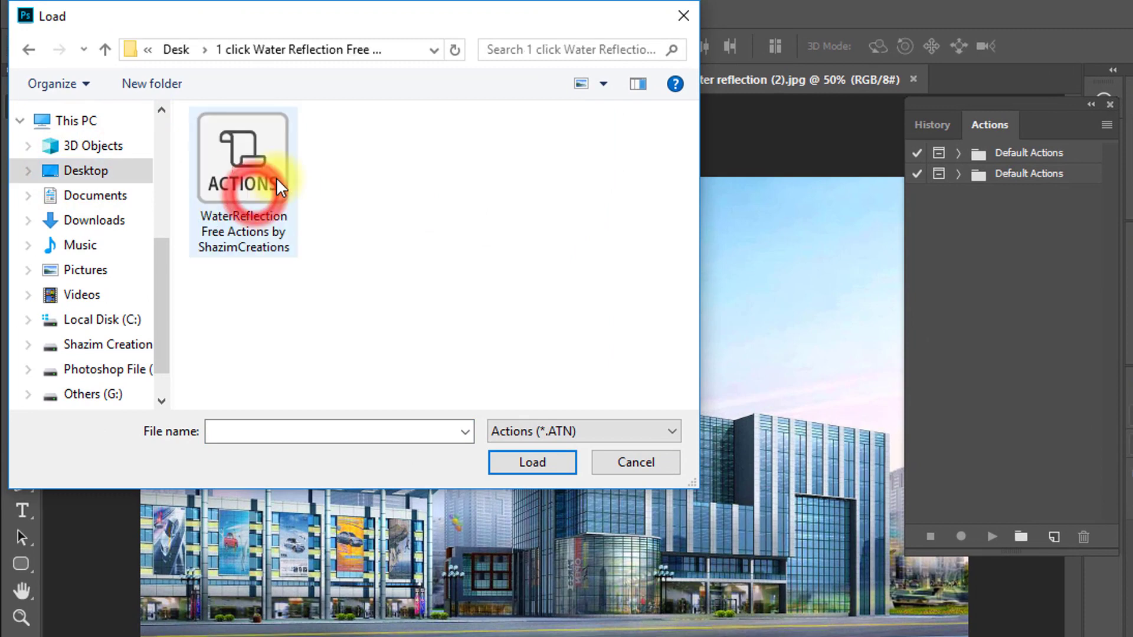
click(242, 164)
click(531, 463)
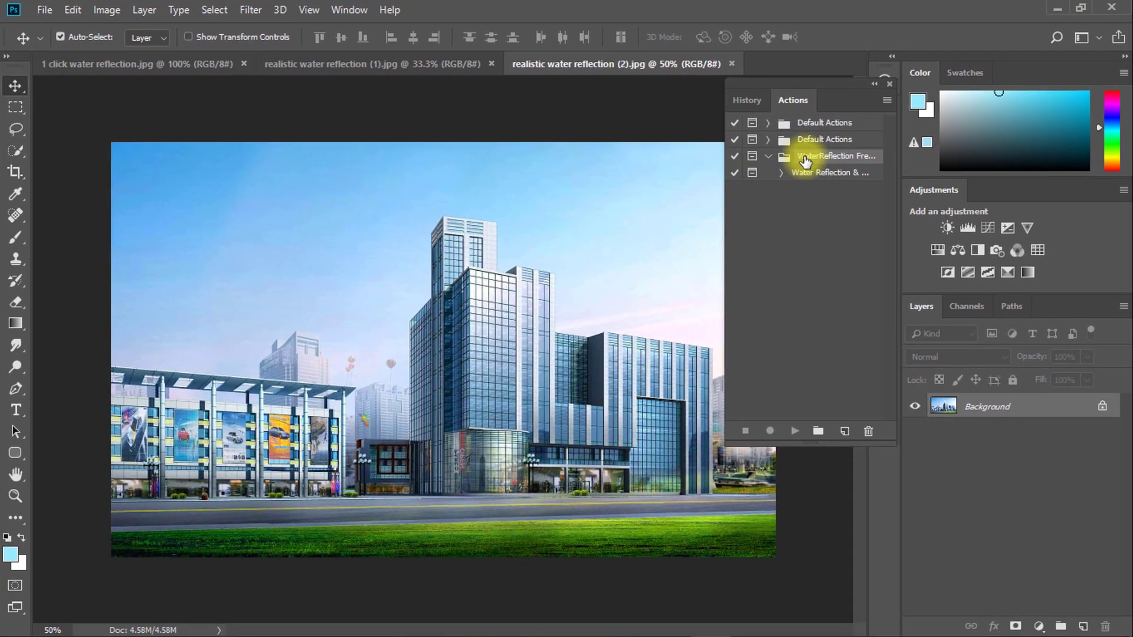
Play the Water Reflection action and save its ripple texture to the Desktop as Displace.psd
click(824, 174)
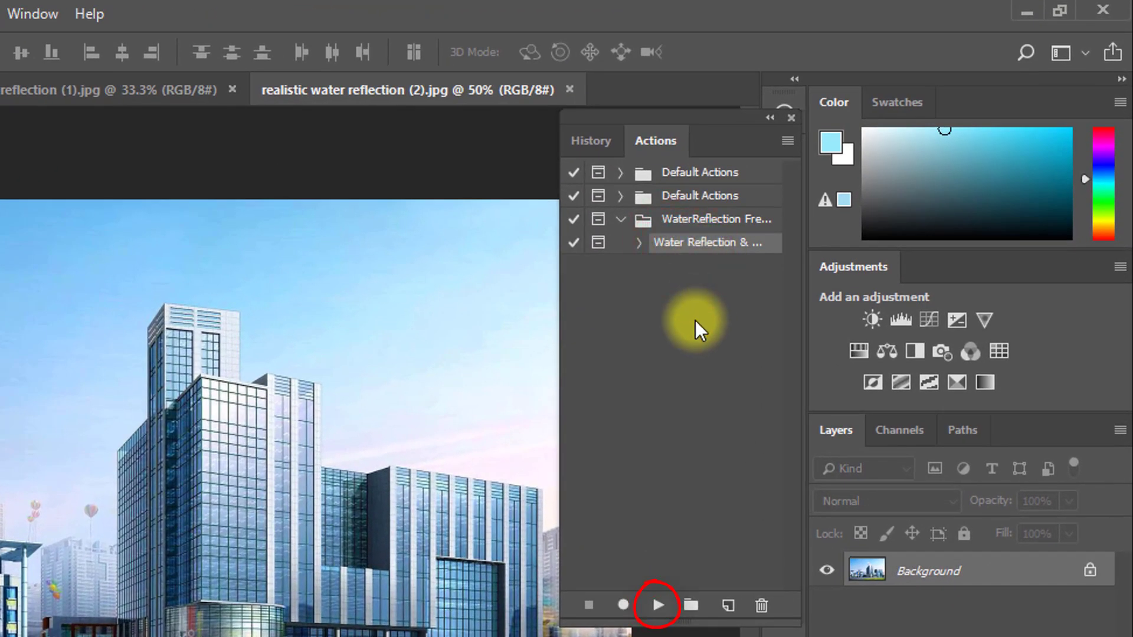
click(659, 606)
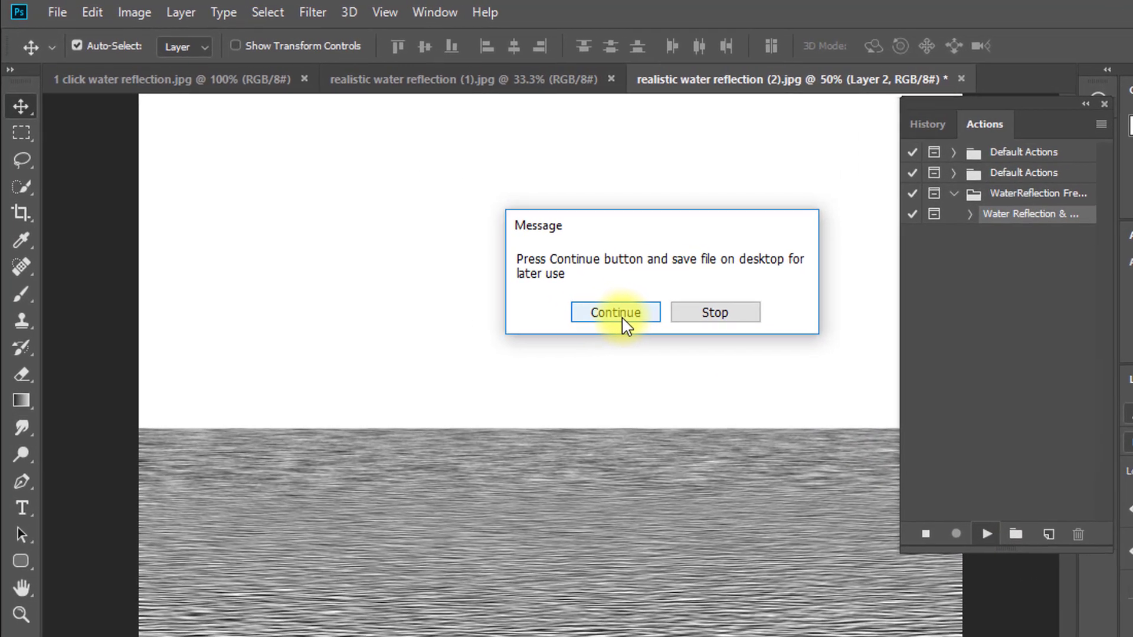
click(620, 313)
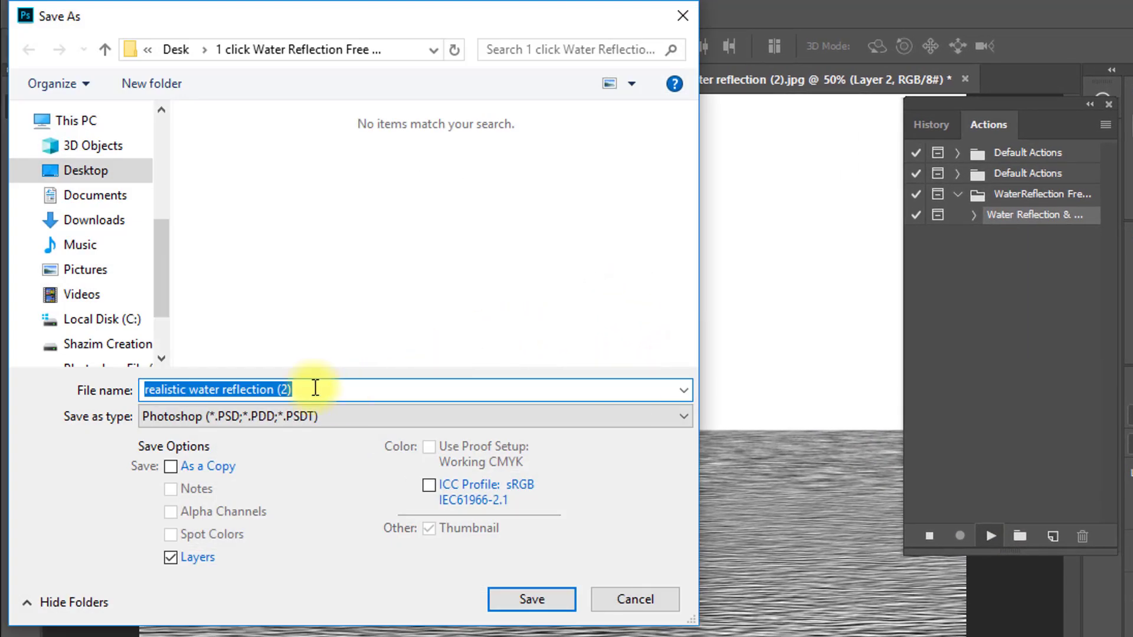
click(59, 171)
click(251, 389)
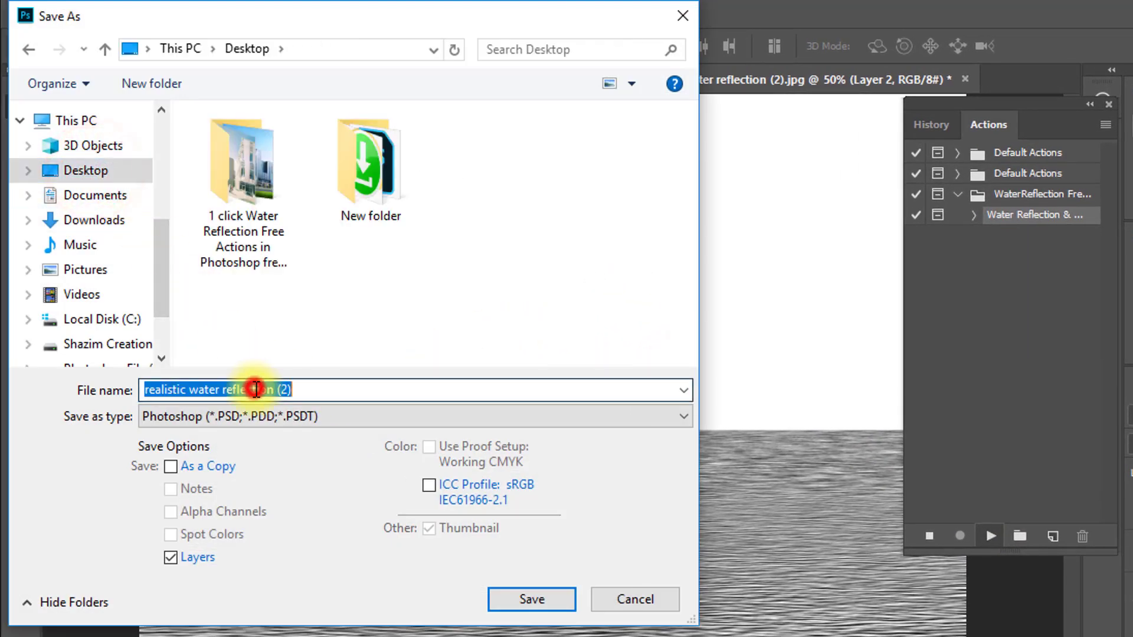
text(Displace)
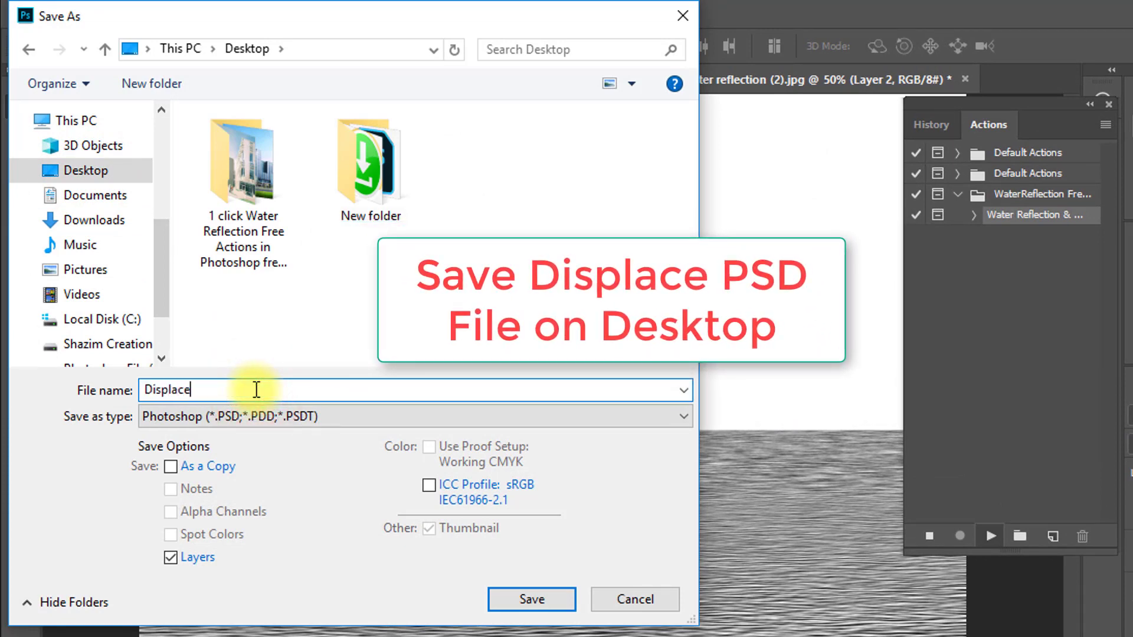
click(533, 599)
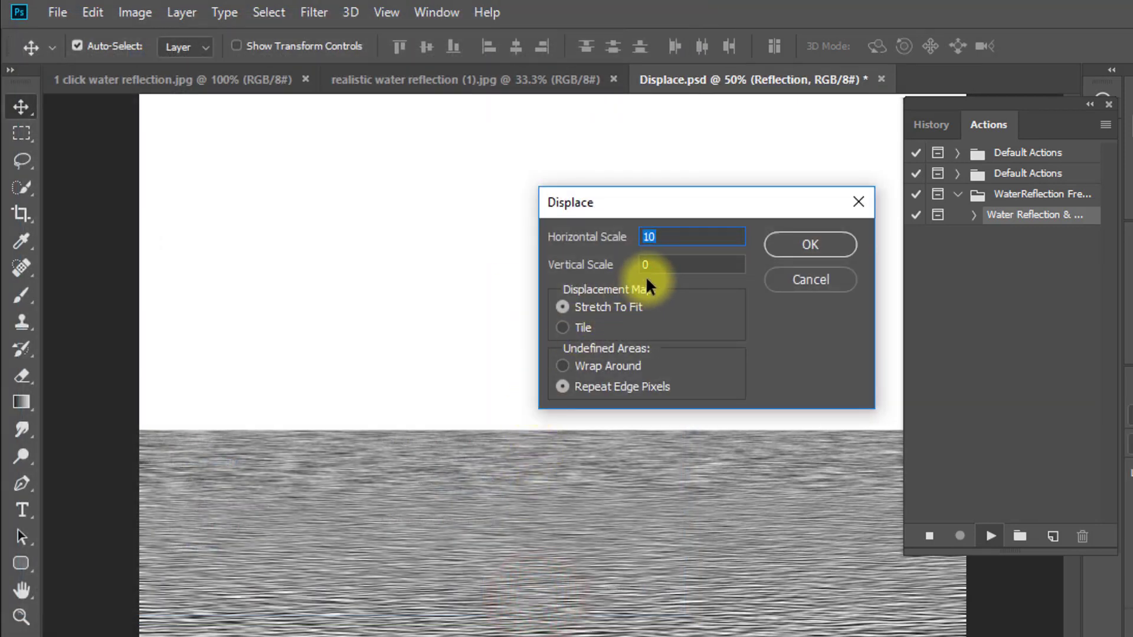
Apply Displace with horizontal scale 10, vertical scale 20, using Displace.psd as the map
click(655, 264)
drag(594, 269, 626, 266)
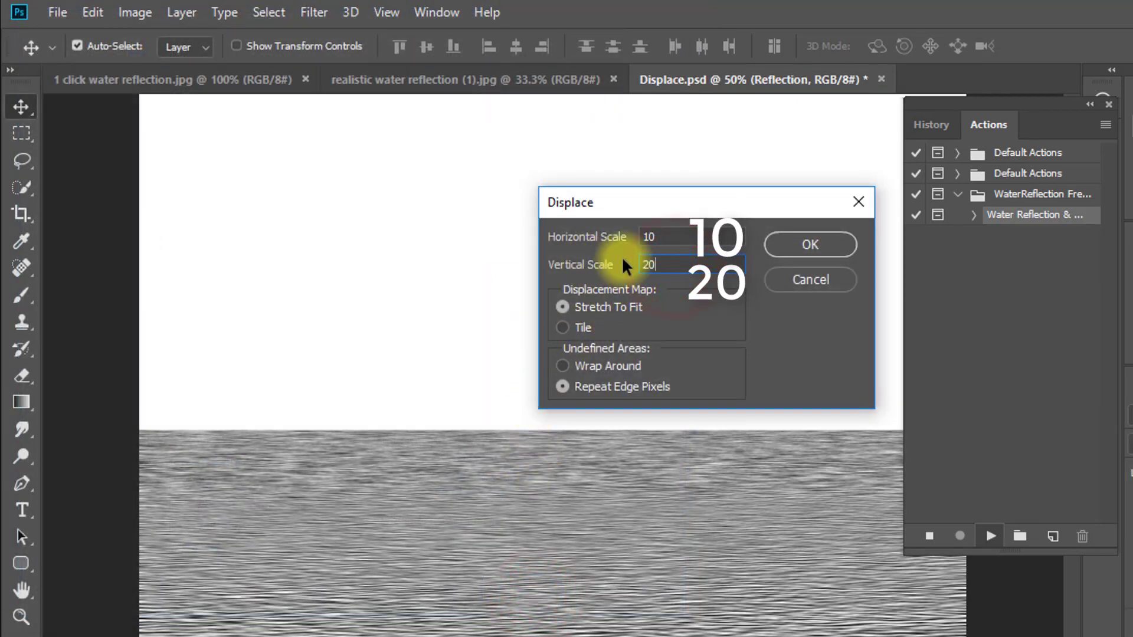
click(806, 248)
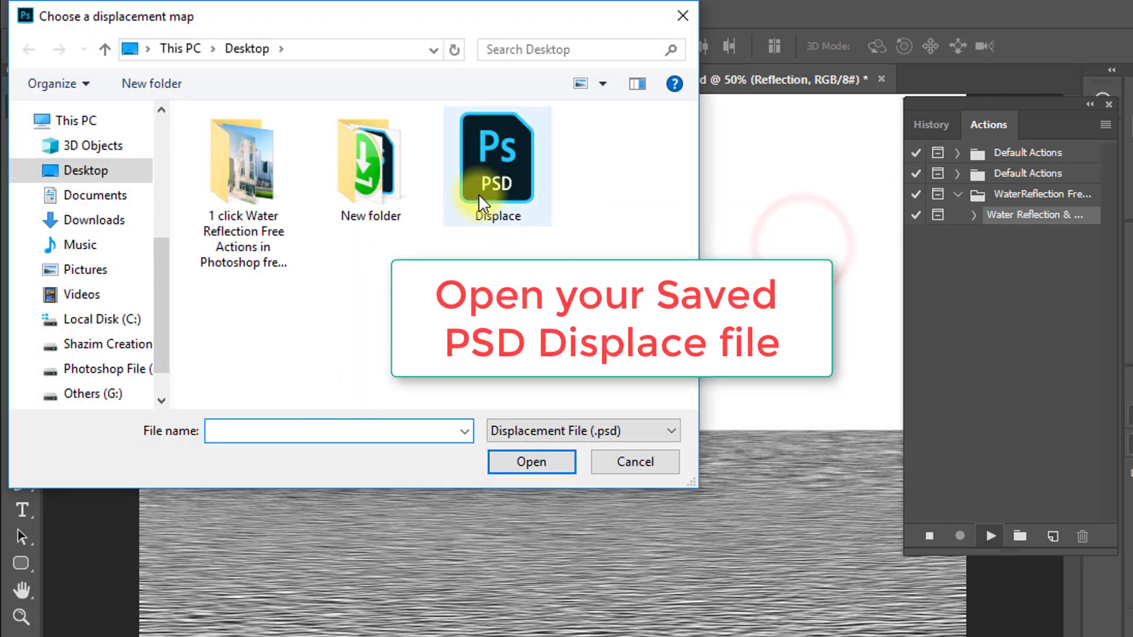
click(479, 172)
click(527, 464)
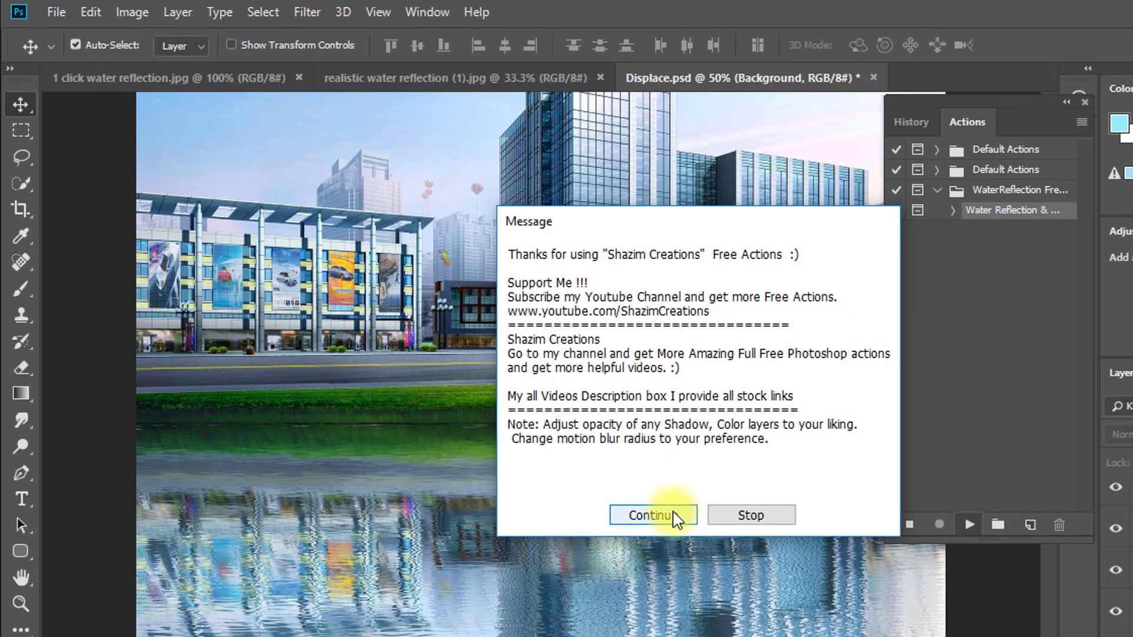
Finish the action, centre the city photo, and toggle the WaterScape Reflection Effect group to compare
click(667, 527)
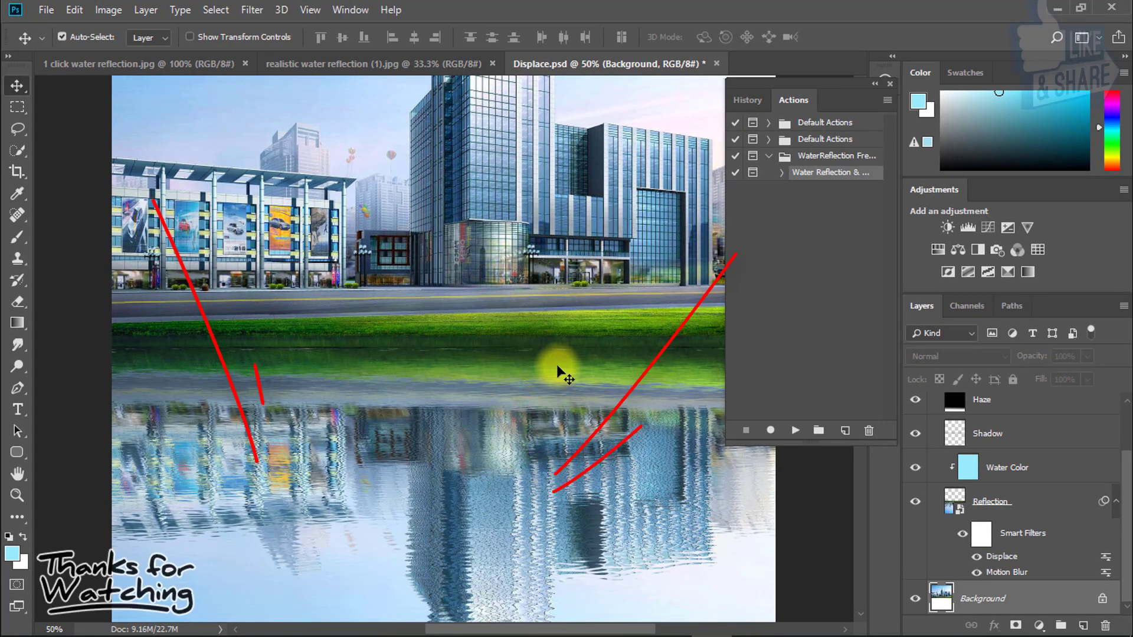
scroll(536, 348, down, 1)
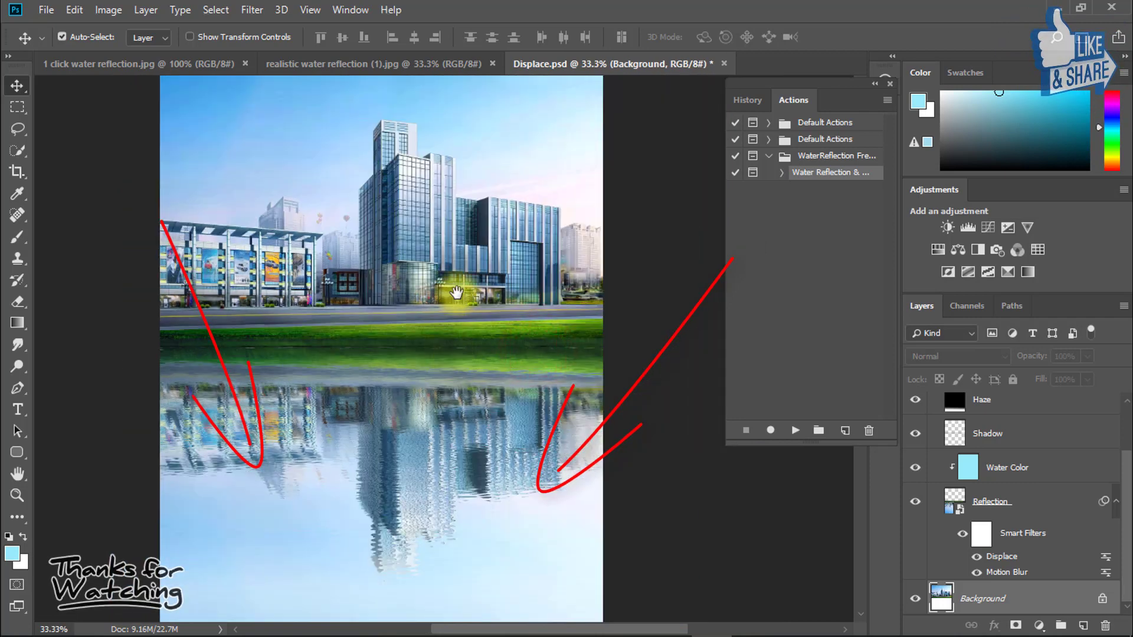
drag(456, 292, 504, 285)
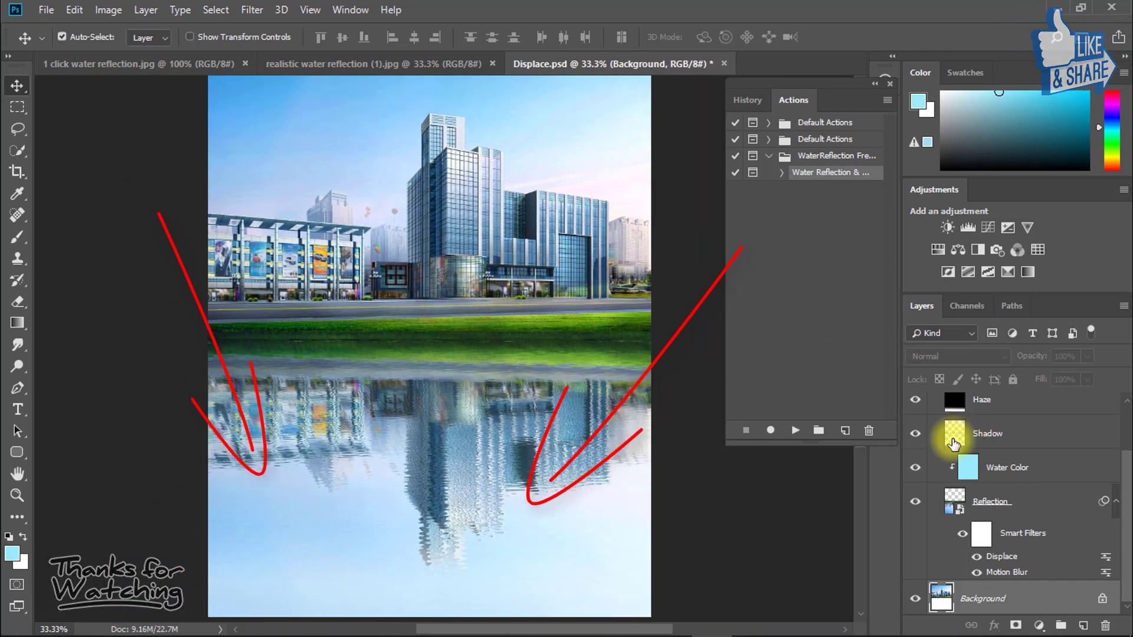
click(912, 406)
click(912, 406)
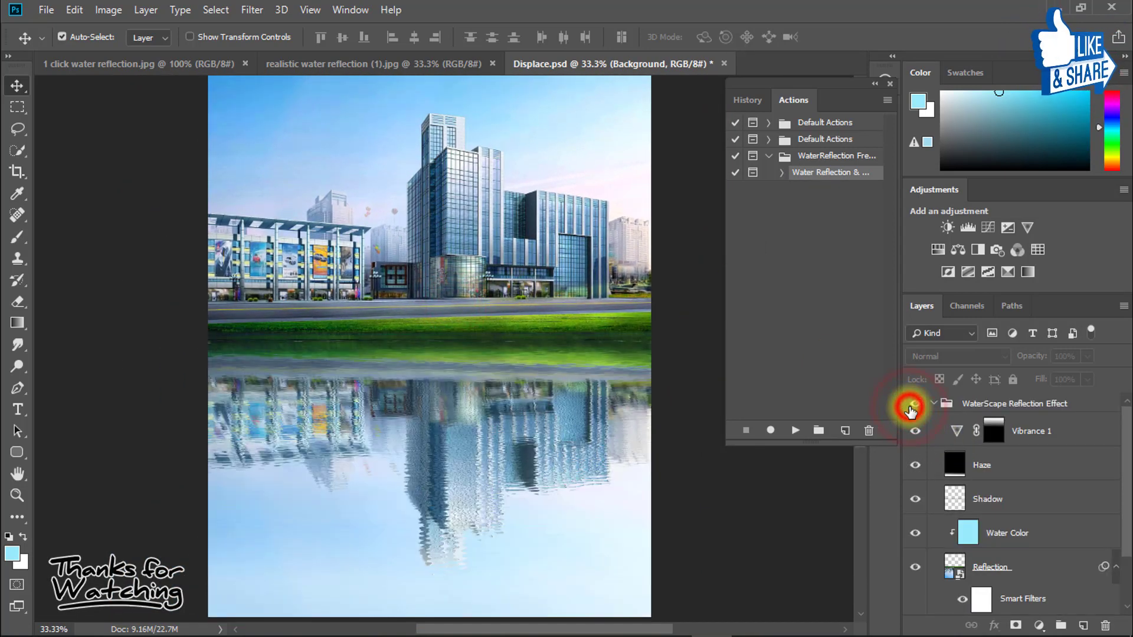
On the building photo, run the action and save its ripple map to the Desktop as Displace 1
click(407, 62)
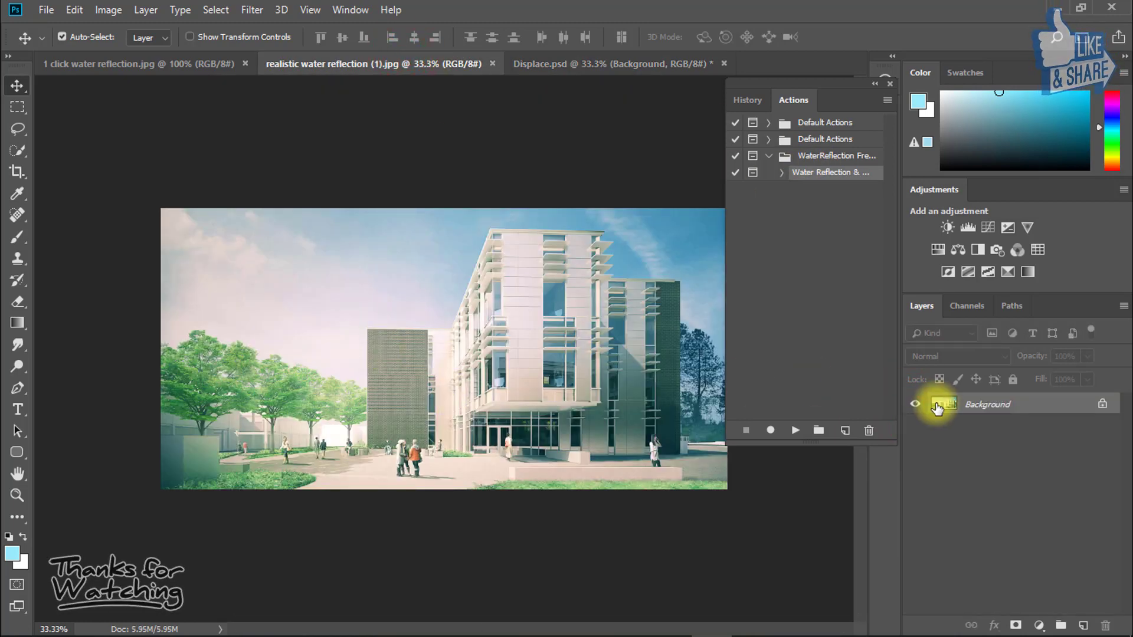
click(795, 431)
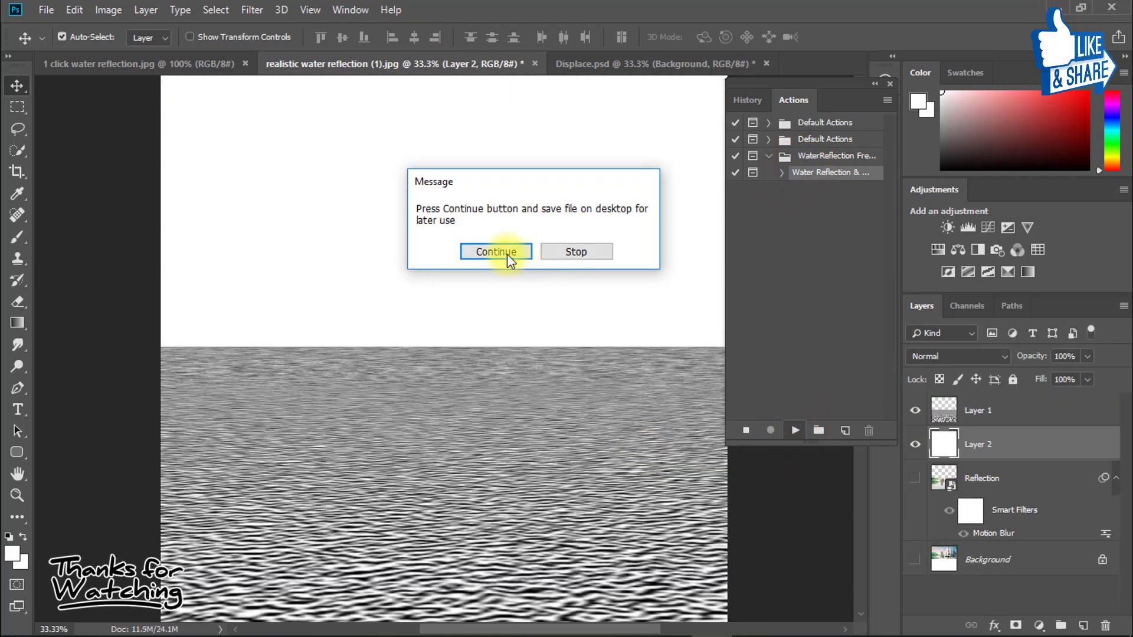
click(496, 252)
click(65, 136)
click(228, 313)
text(D)
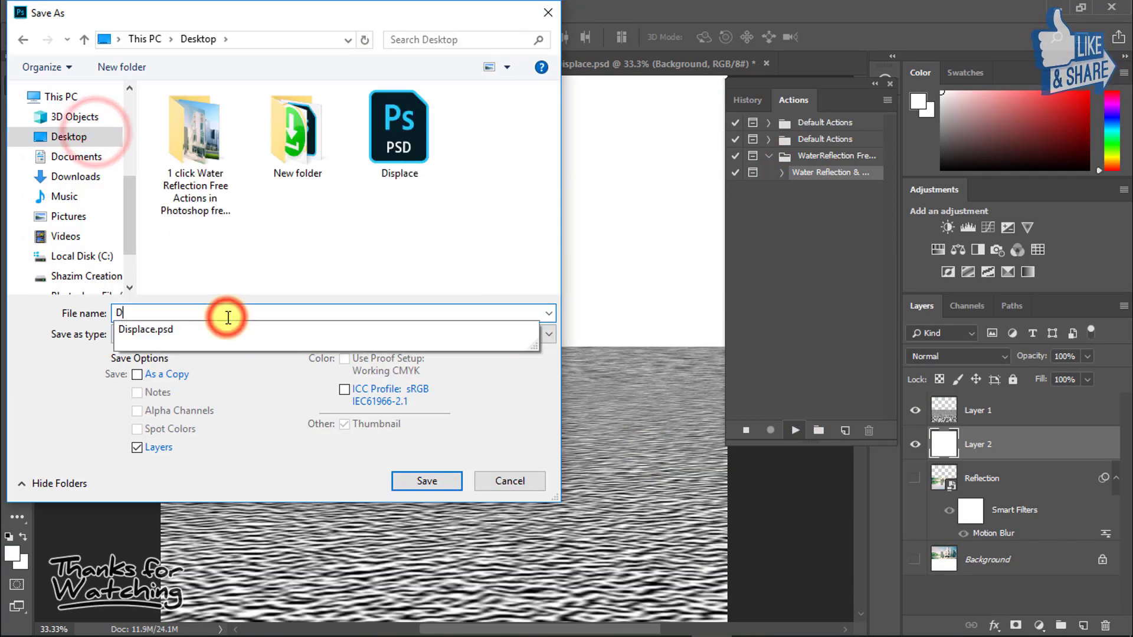
text(isplace 1)
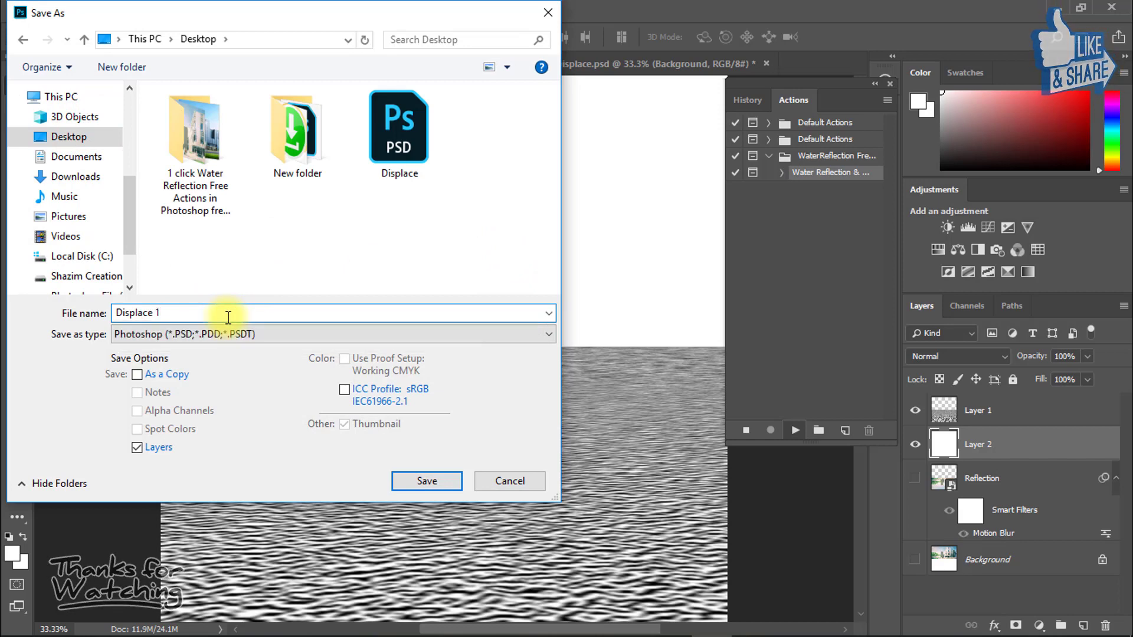
click(425, 482)
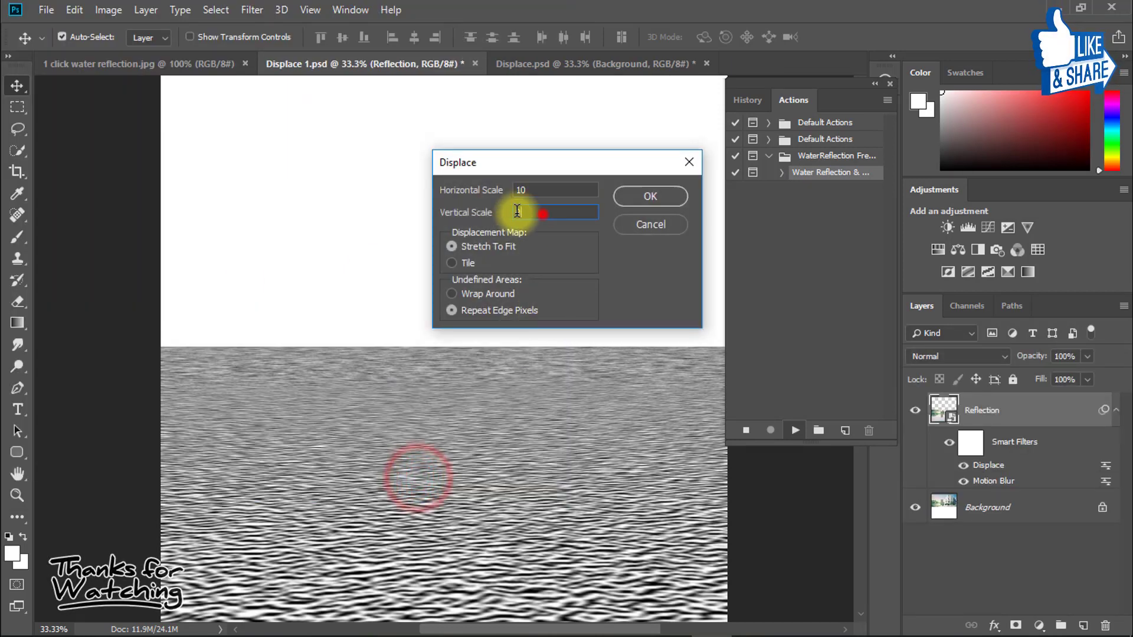
Apply the Displace filter to the reflection using the Displace 1 map
click(649, 196)
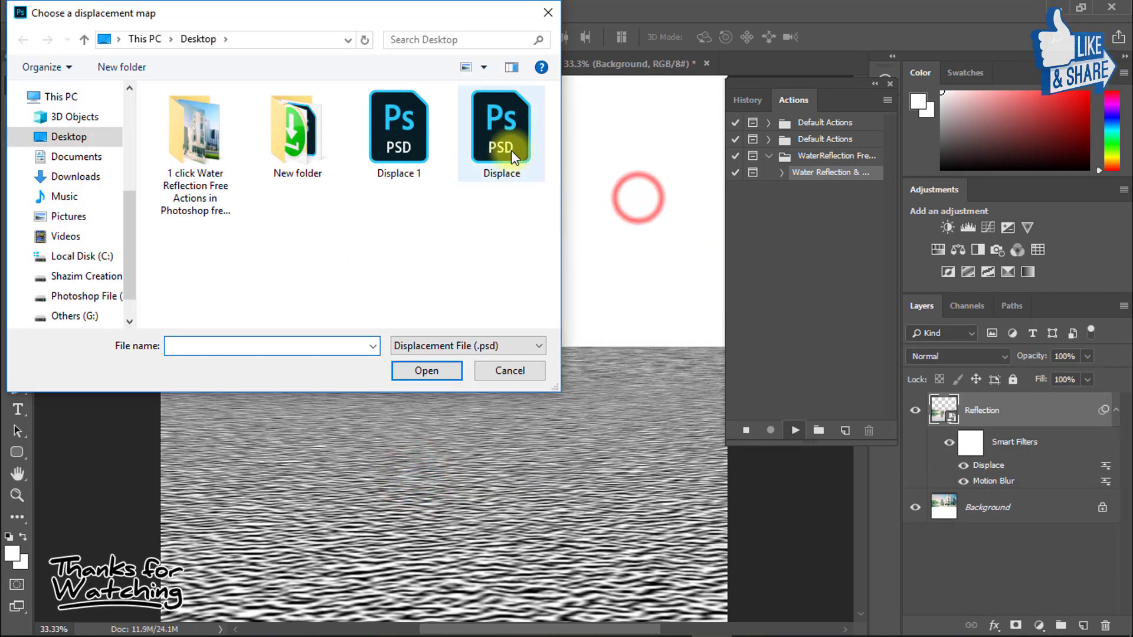
click(412, 155)
click(427, 370)
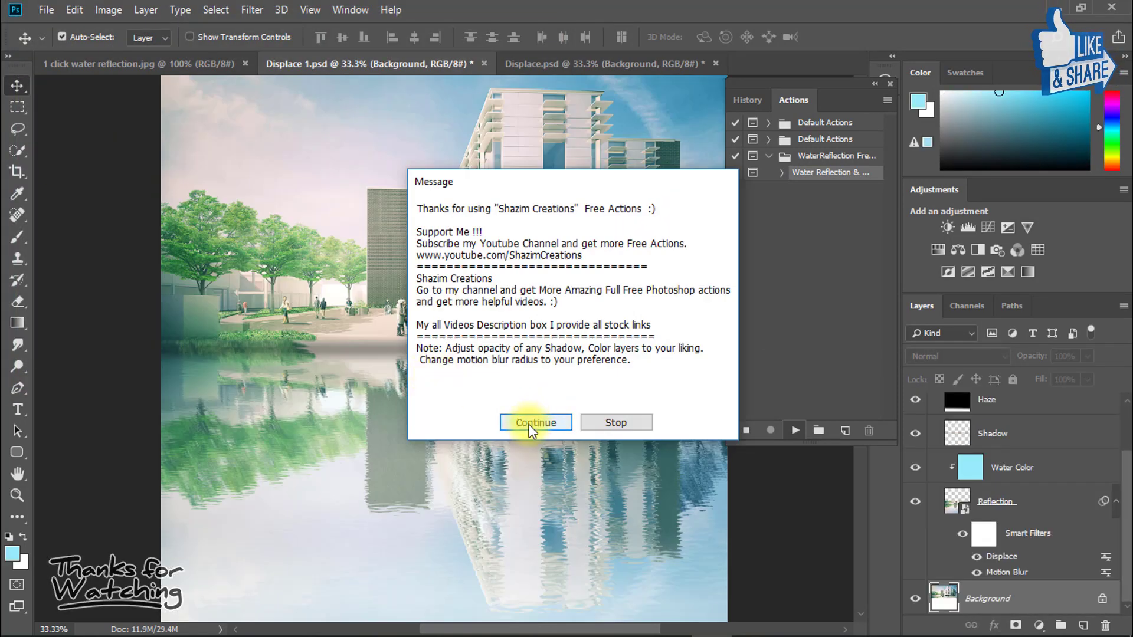
Finish the building's action, toggle the WaterScape Reflection Effect group off and on, then view 1 click water reflection.jpg
click(529, 424)
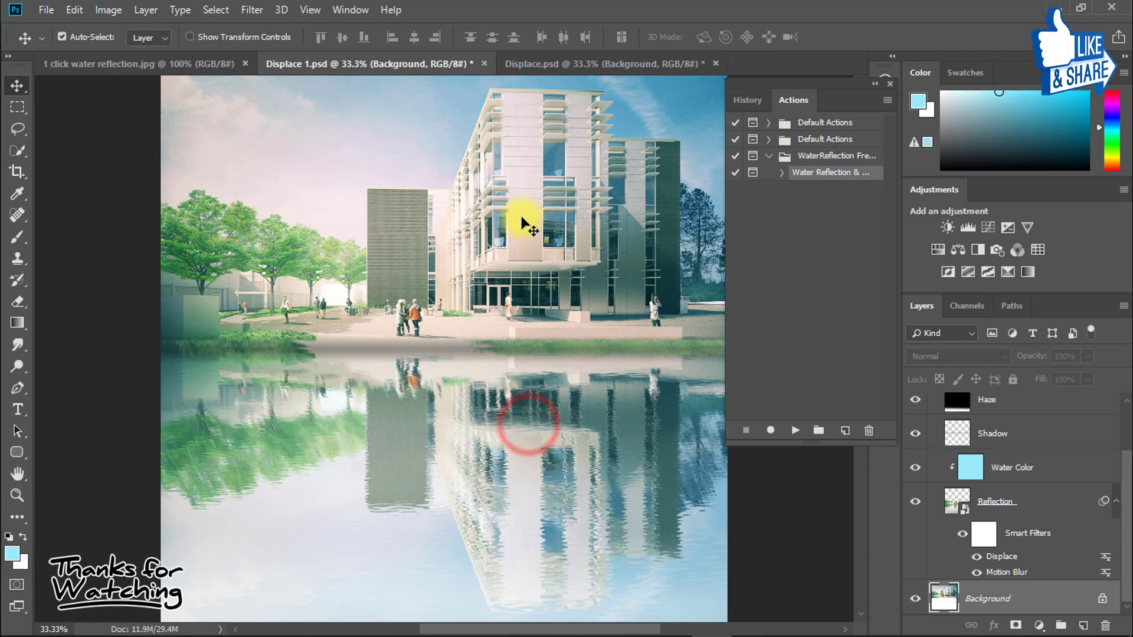
scroll(919, 425, up, 2)
click(916, 408)
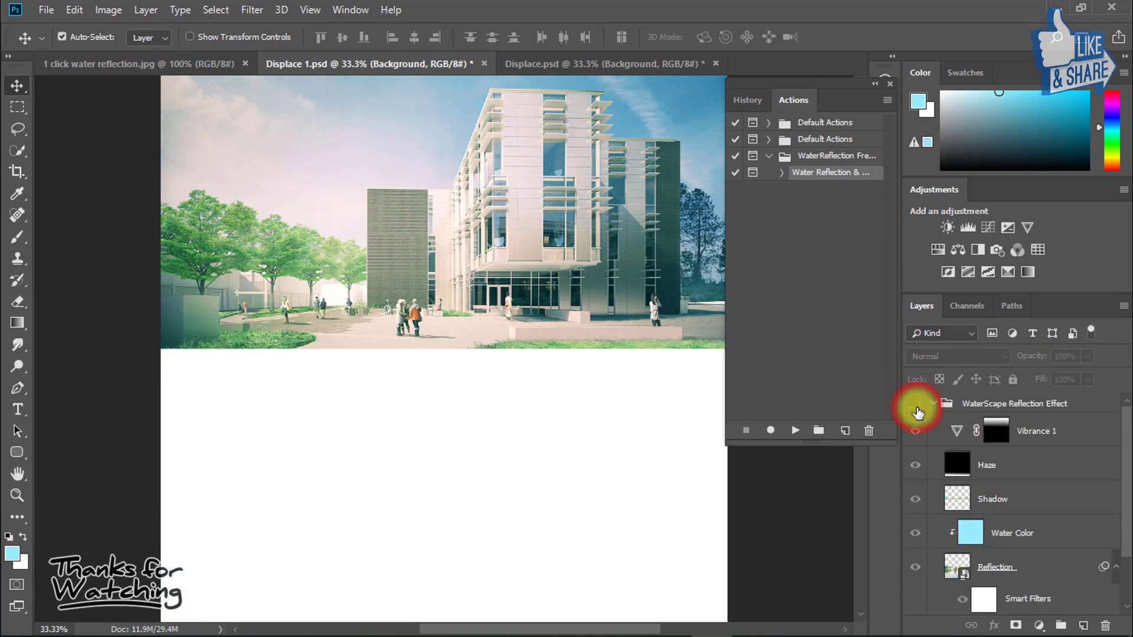
click(916, 408)
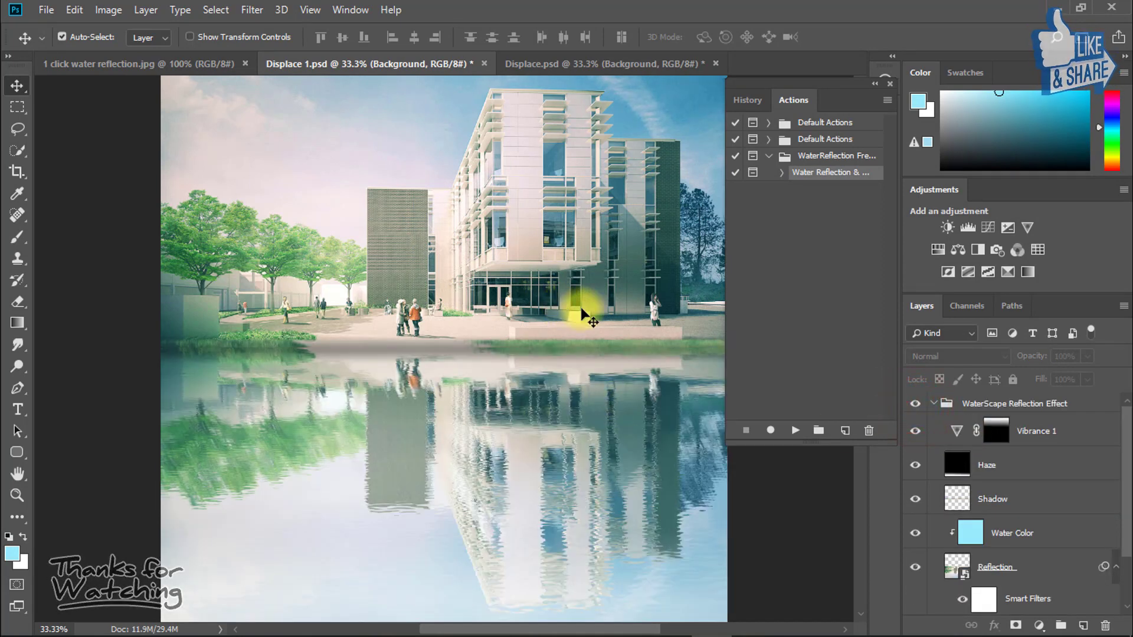
click(152, 64)
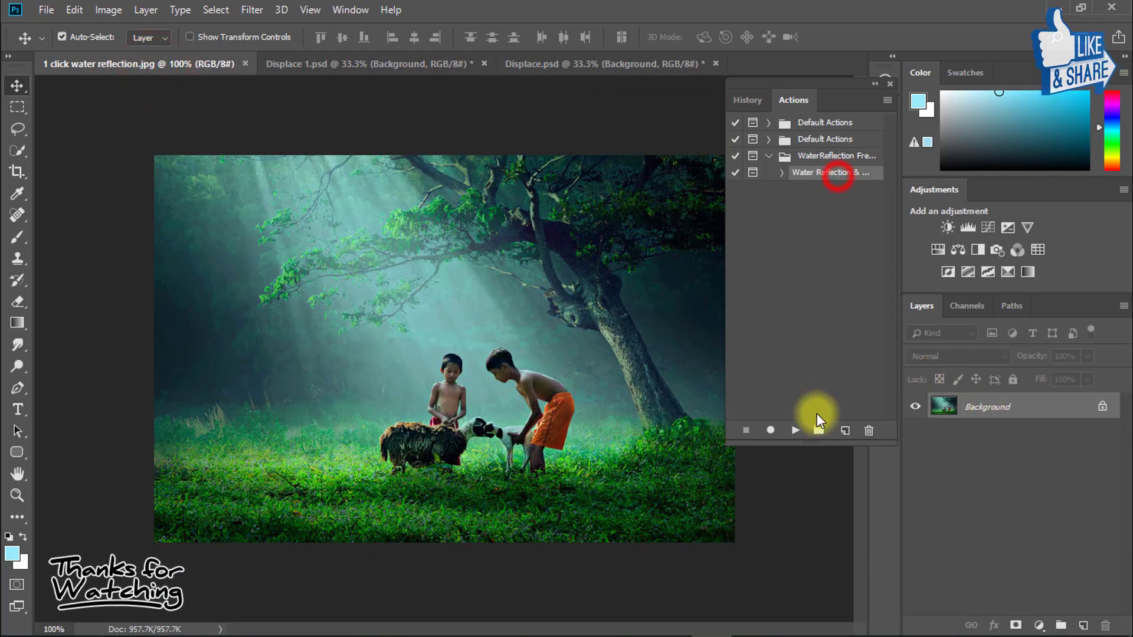
Run the action on the children photo and save its ripple map to the Desktop as Displace 2
click(795, 430)
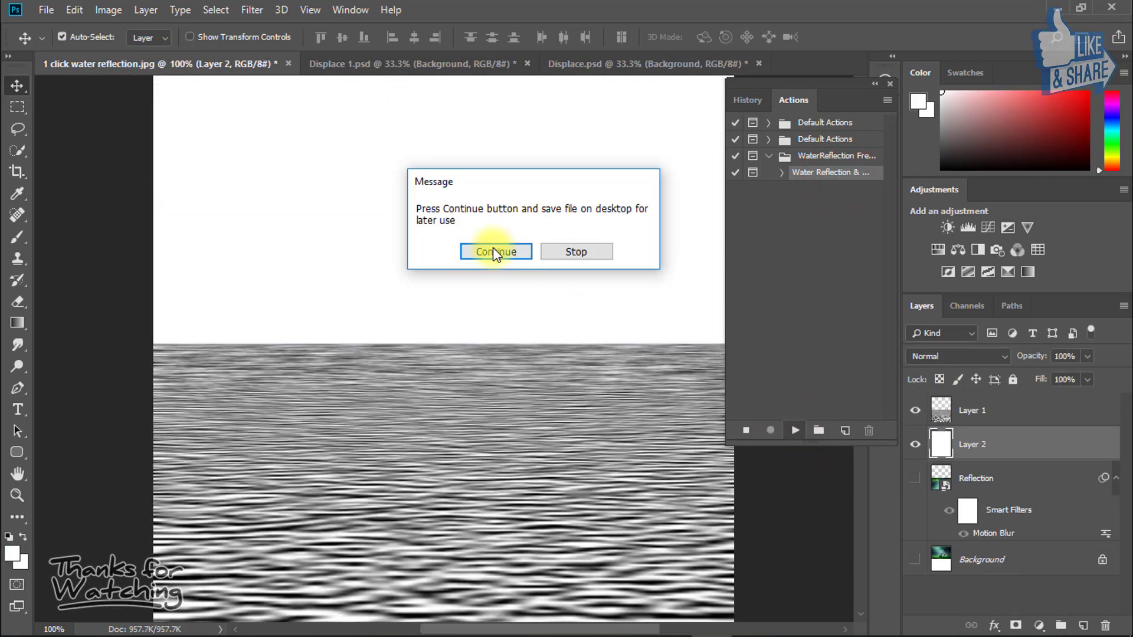
click(483, 252)
click(69, 136)
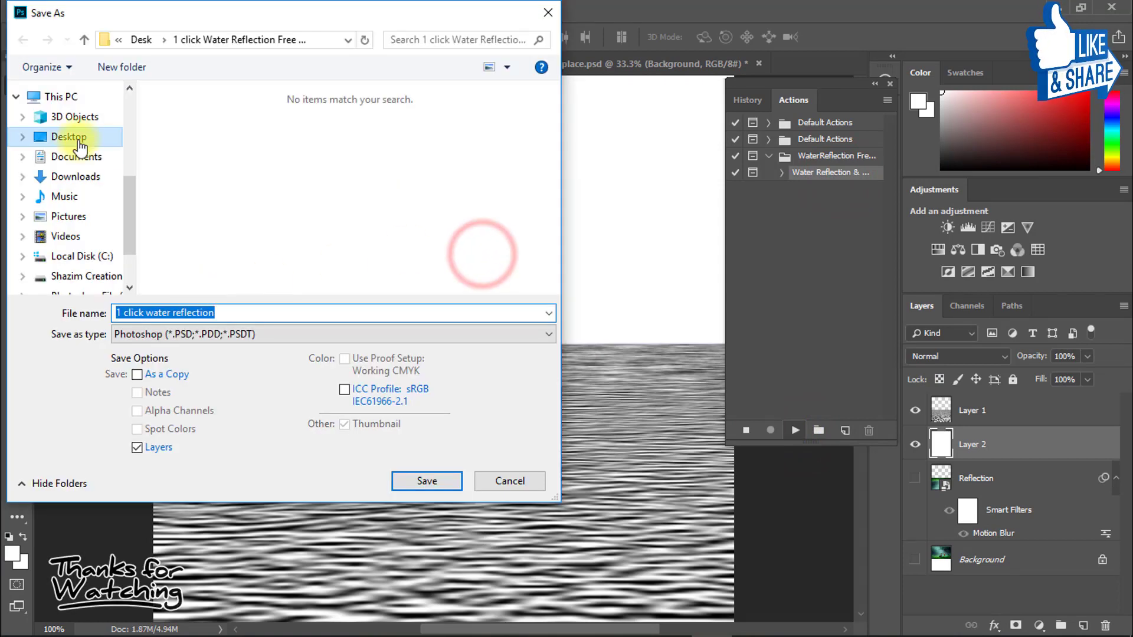
click(218, 313)
text(Displace)
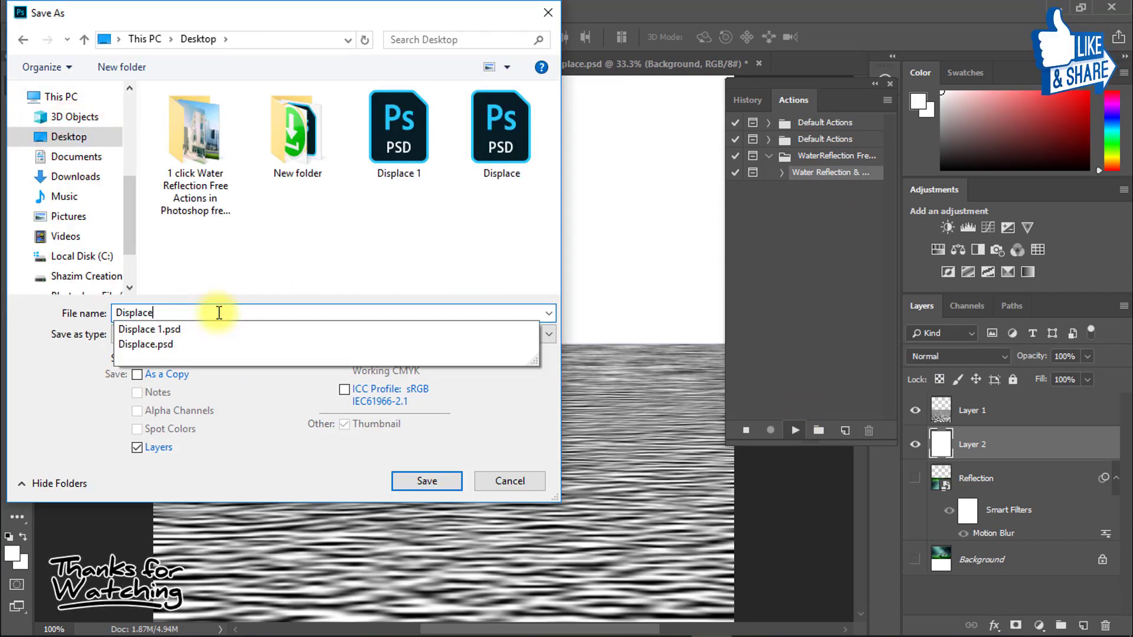
text( 2)
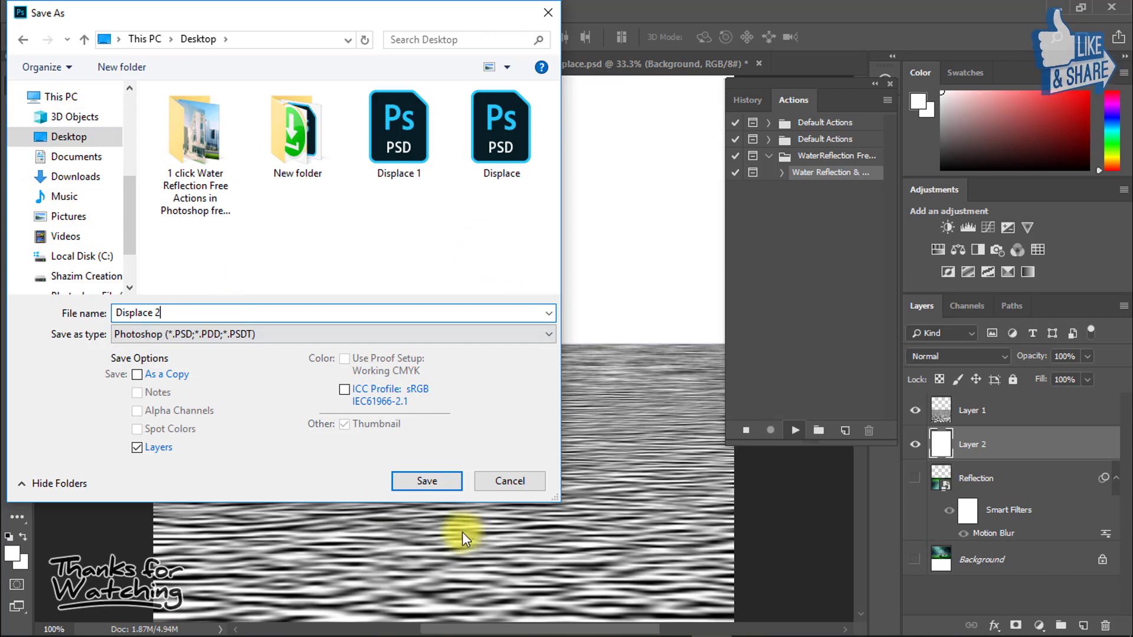
click(431, 483)
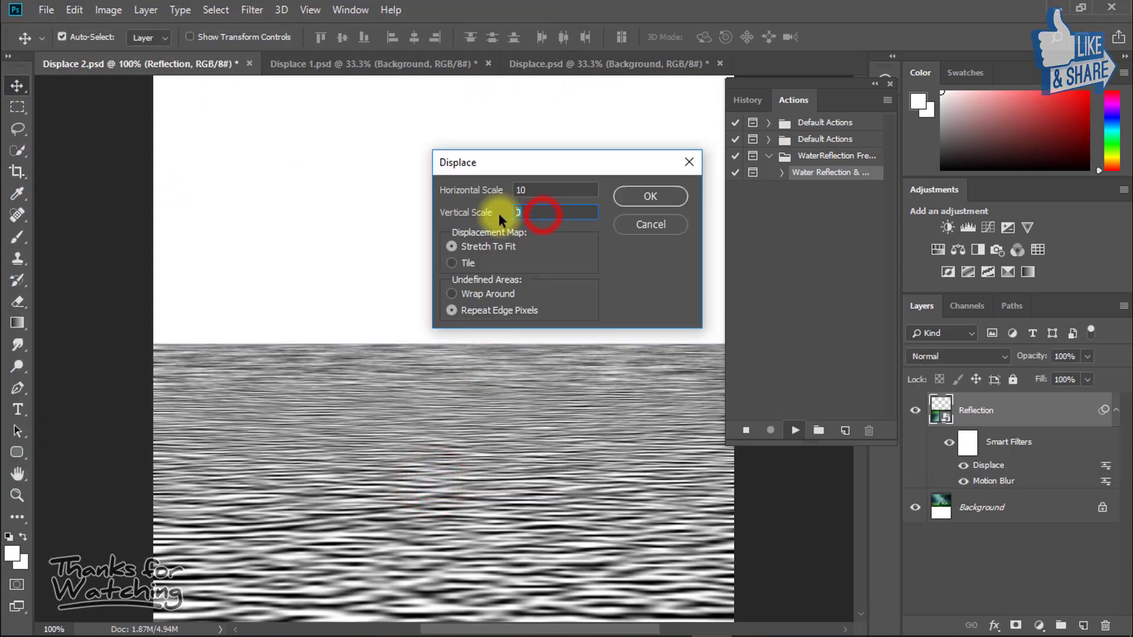
Apply the Displace filter to the reflection using the Displace 2 map
click(667, 195)
click(499, 174)
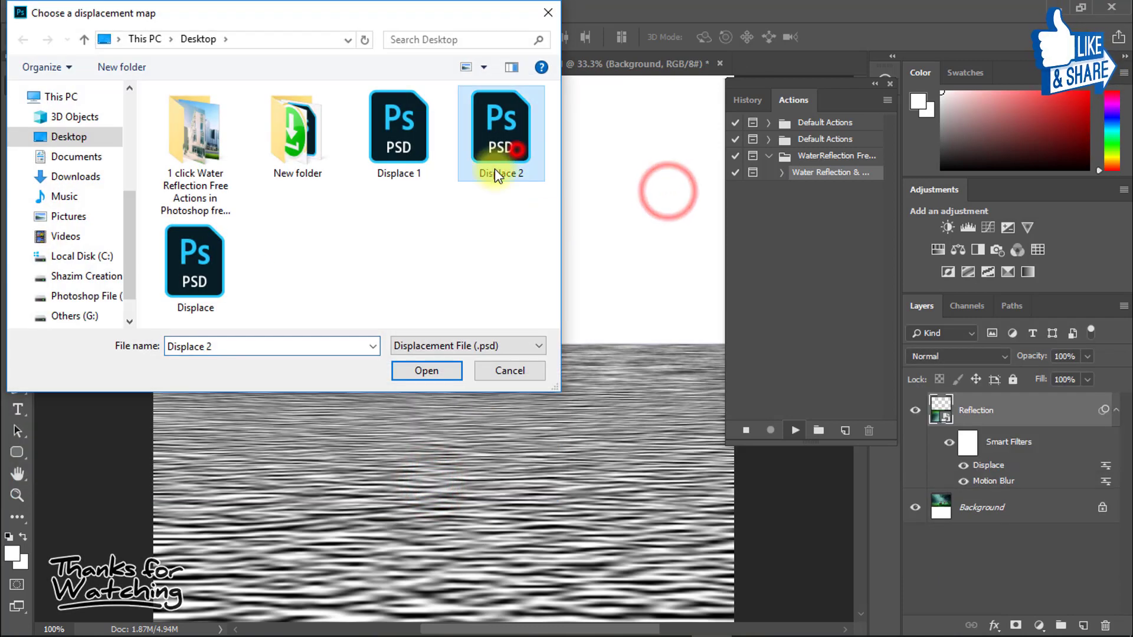
click(425, 370)
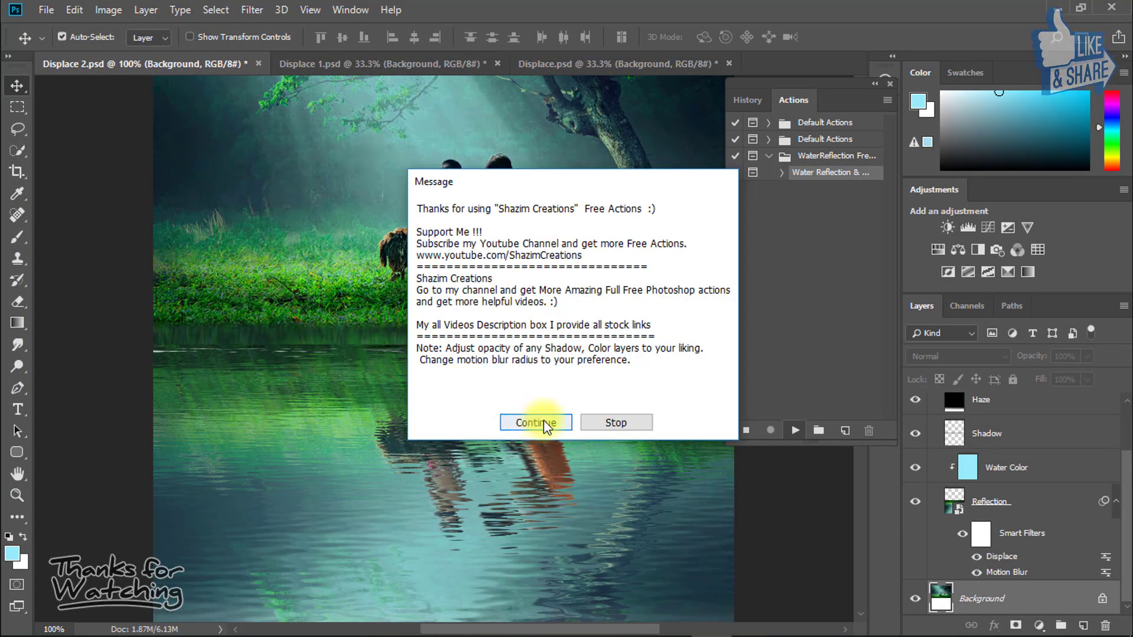
Finish the action, then re-apply the Displace smart filter at vertical scale 30 with Displace 2
click(537, 422)
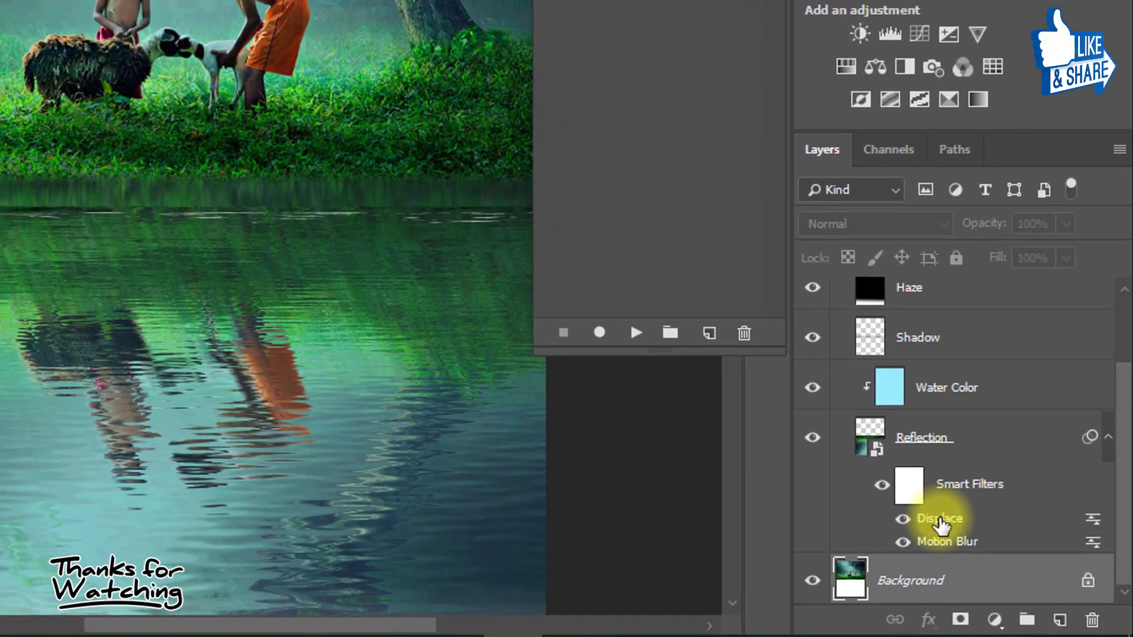
double_click(940, 519)
double_click(261, 10)
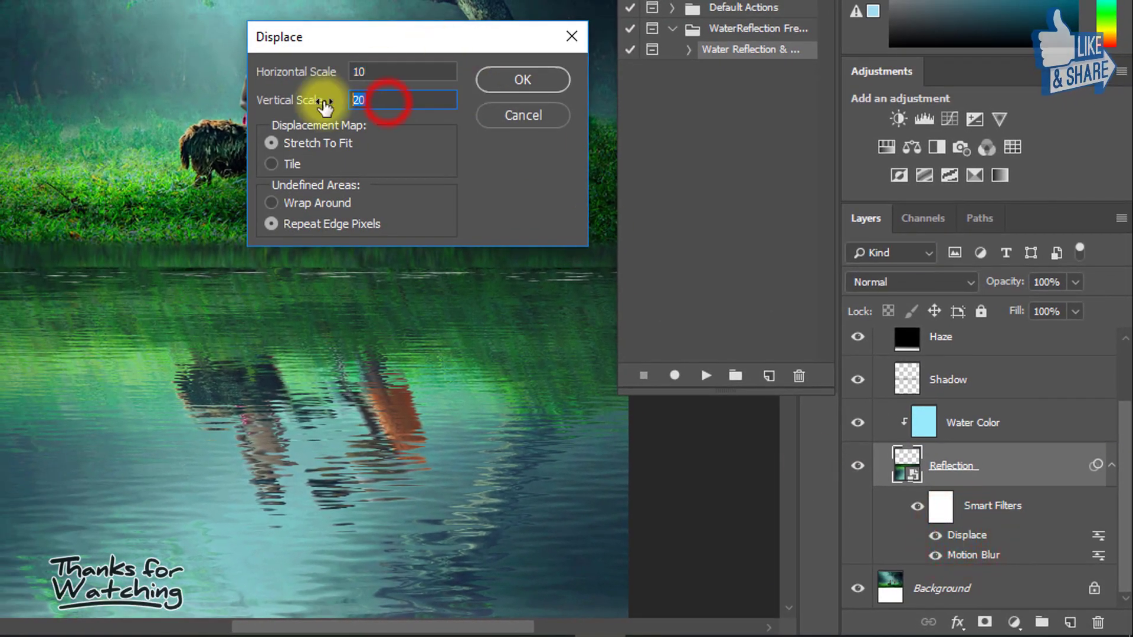
text(30)
click(523, 79)
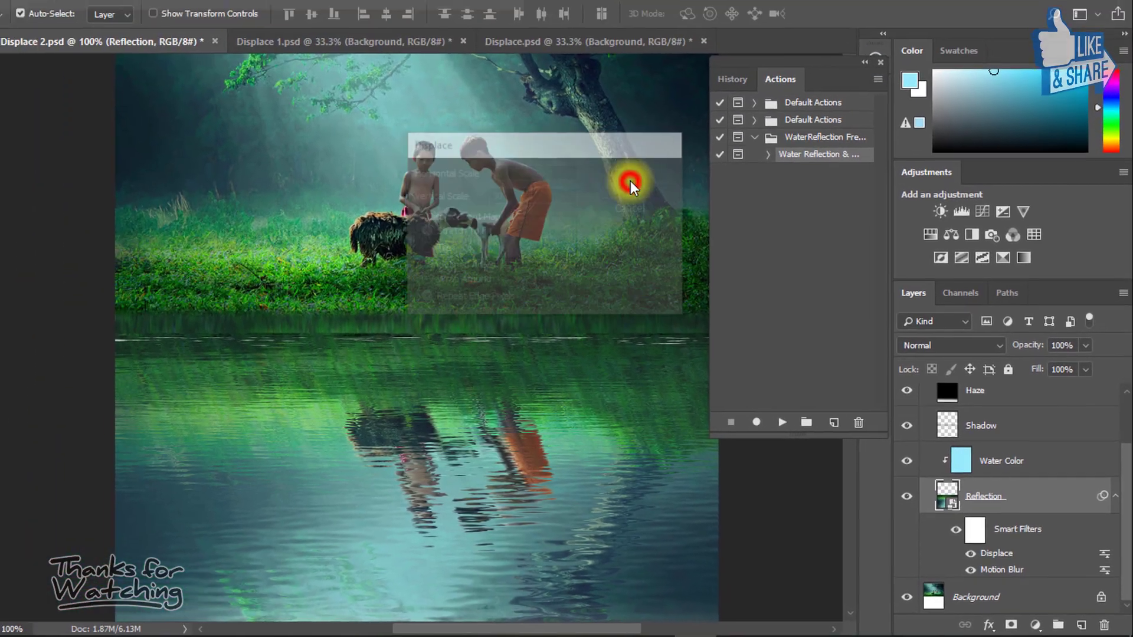
click(487, 157)
click(412, 366)
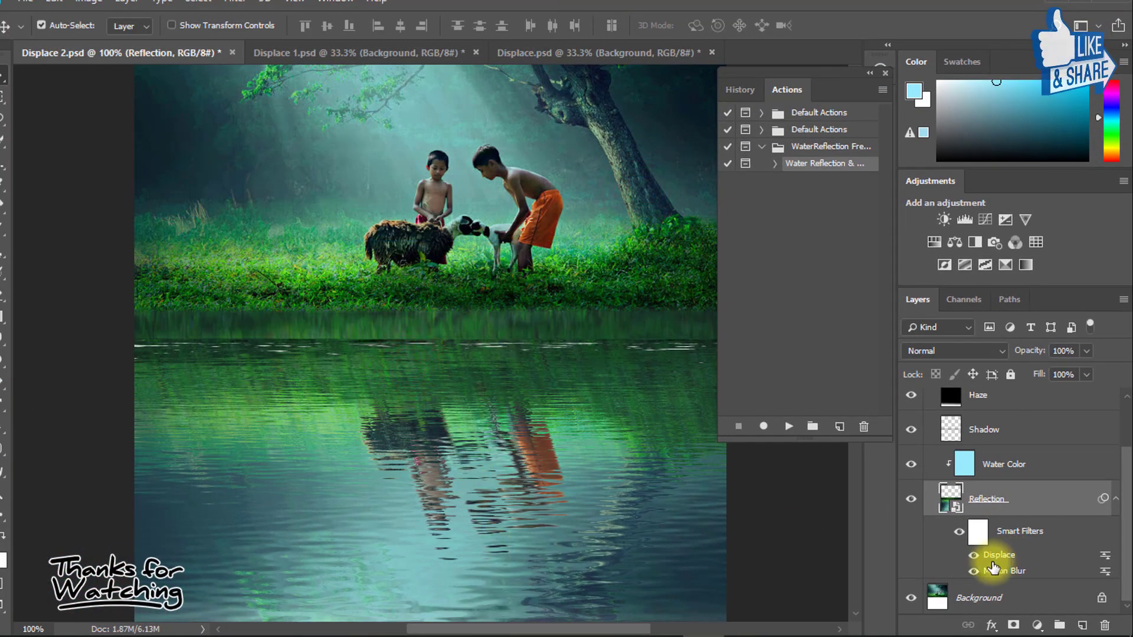
Re-apply the Displace filter once more with the Displace 2 map and zoom out to the whole photo
double_click(994, 557)
double_click(529, 206)
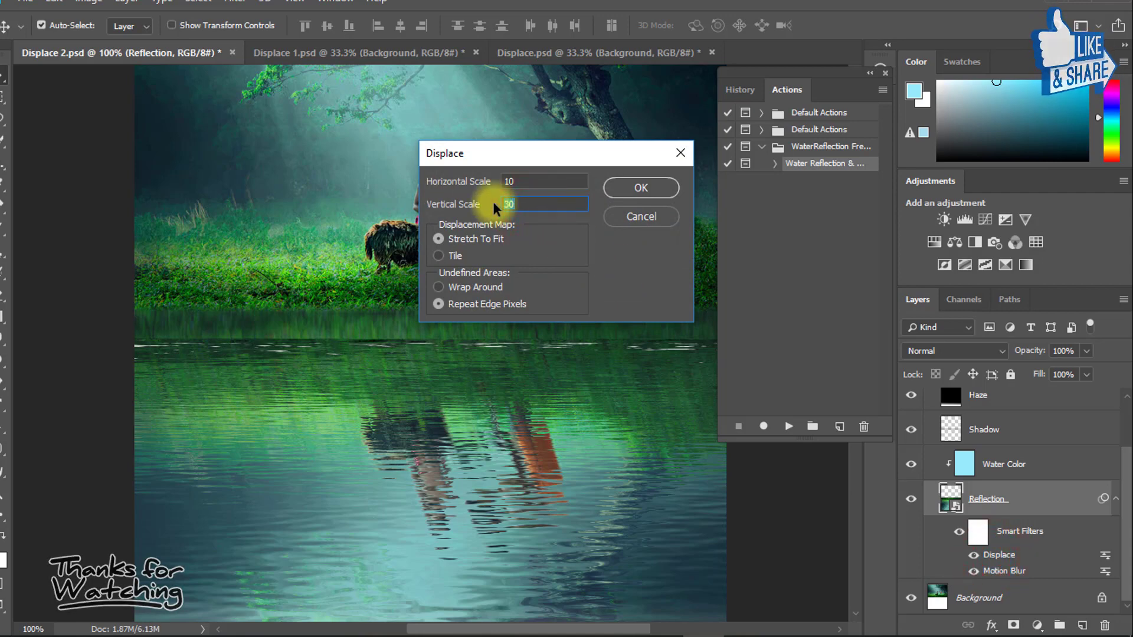
click(629, 189)
click(477, 124)
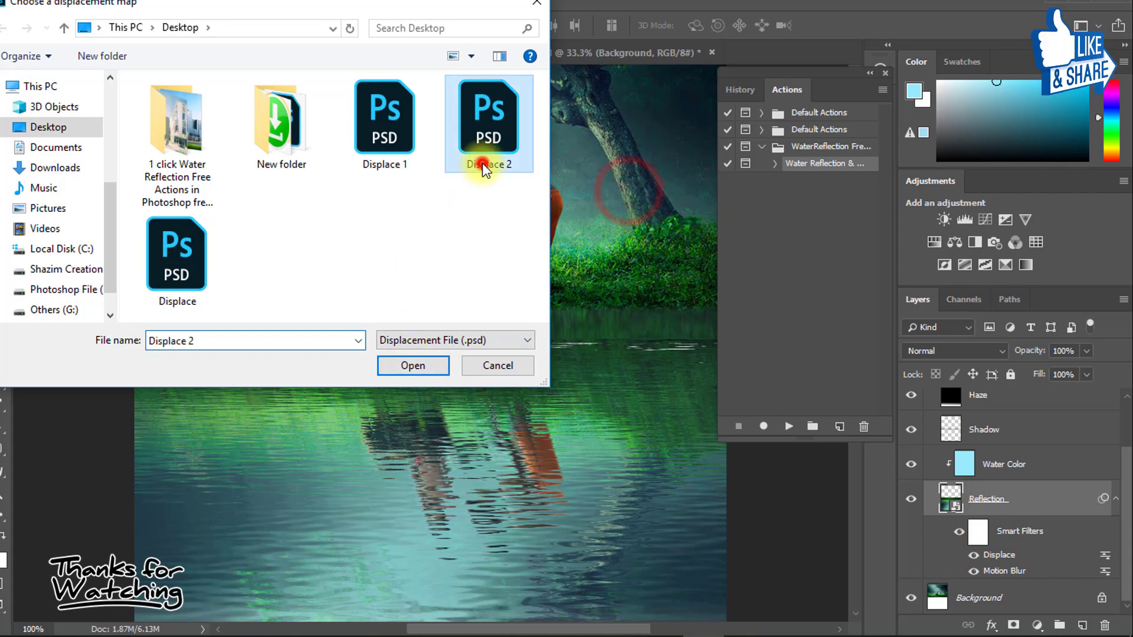
click(412, 365)
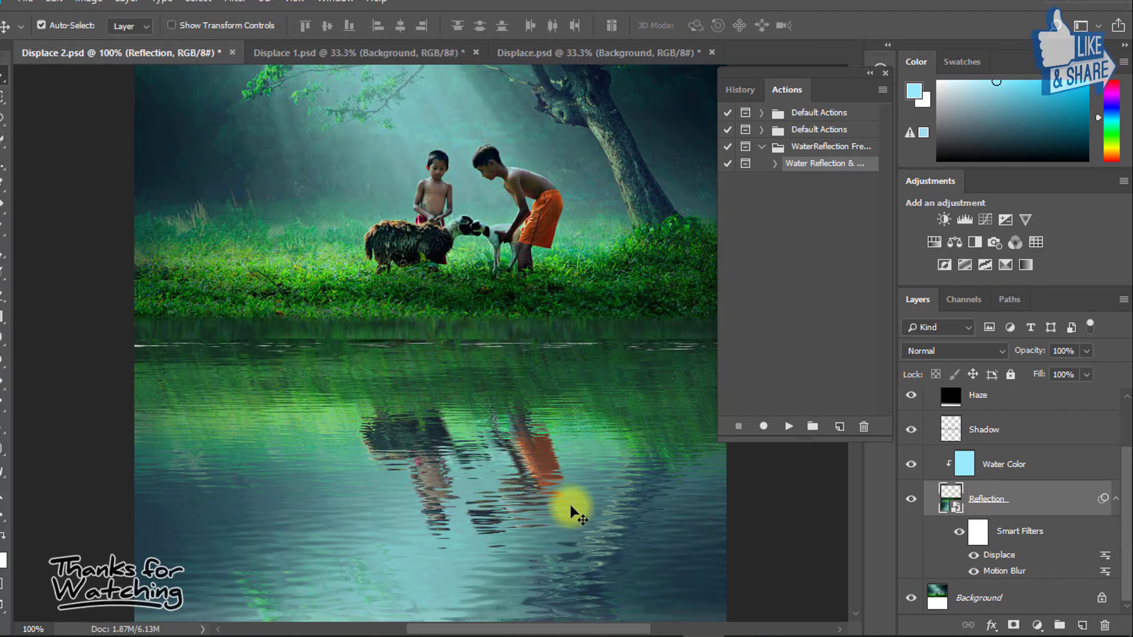
alt+click(451, 404)
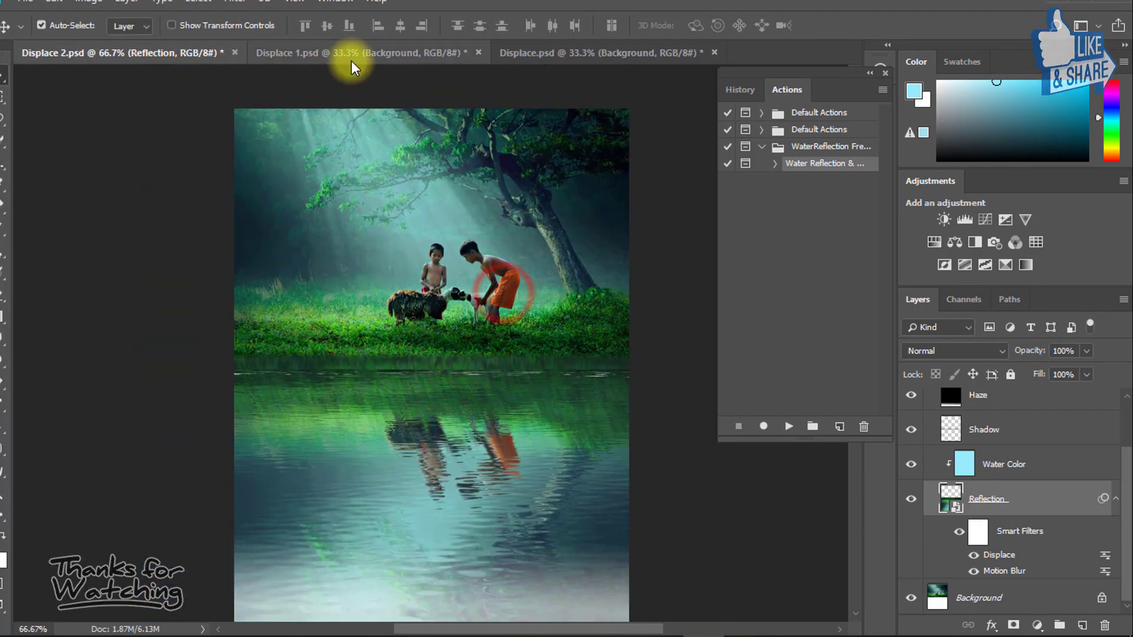
Review the Displace 1.psd building result, then the Displace.psd city result
click(351, 56)
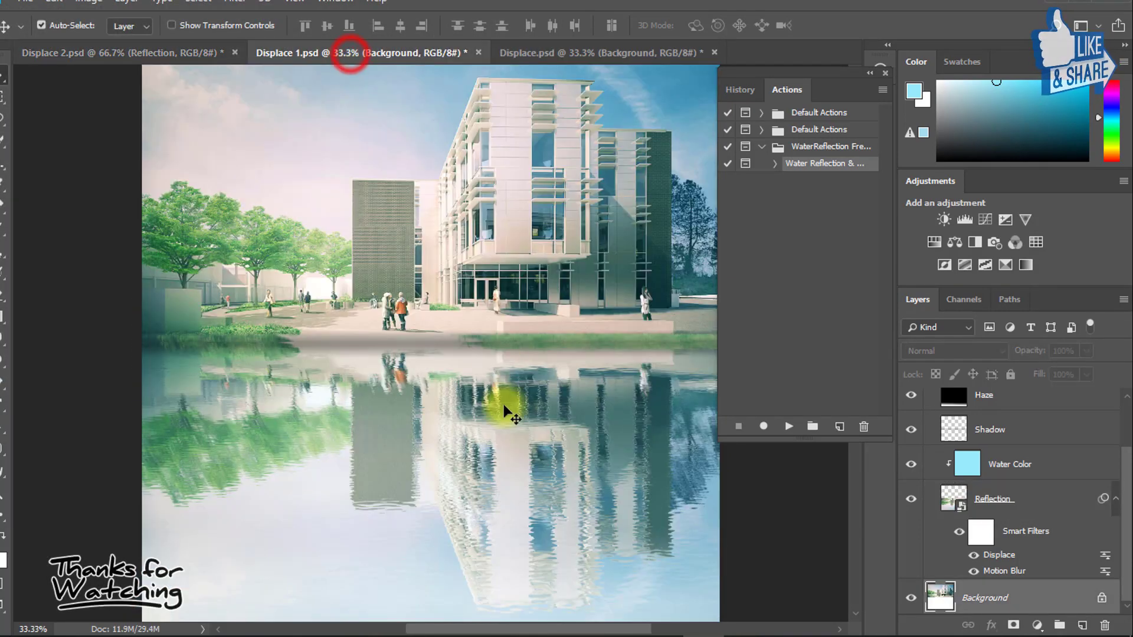
click(545, 53)
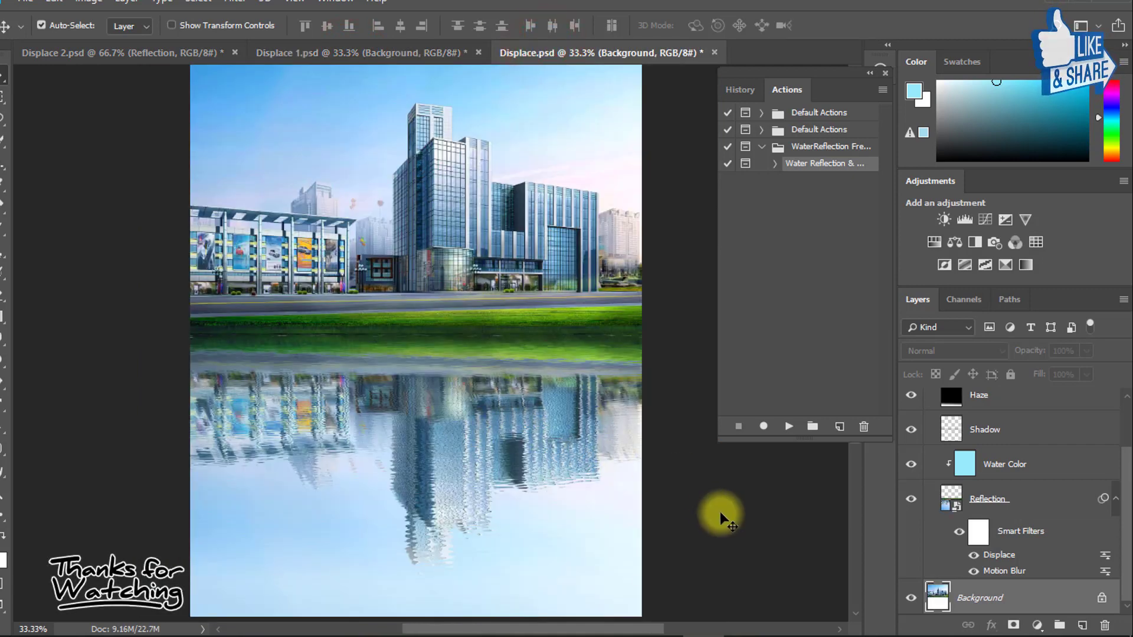